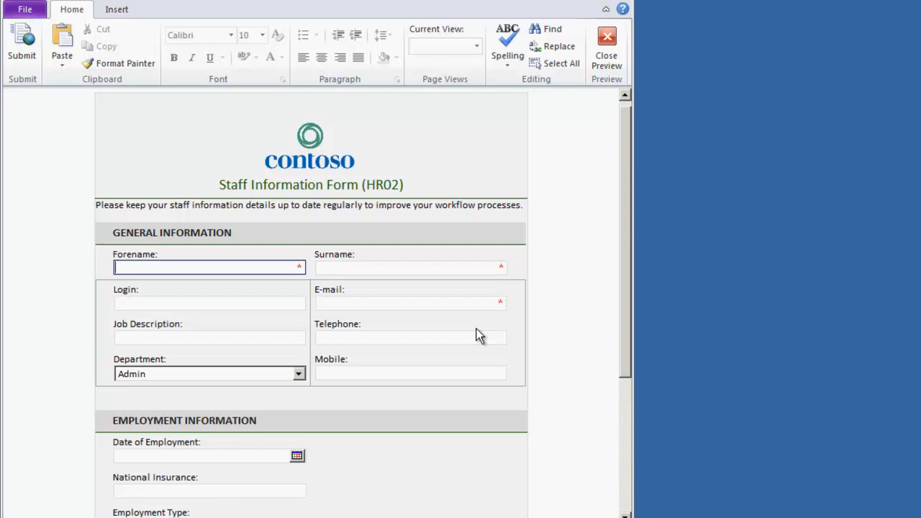
Step: Review the Staff Information Form preview with the employment type set to Full-time, and close the preview
scroll(568, 354, "down", 2)
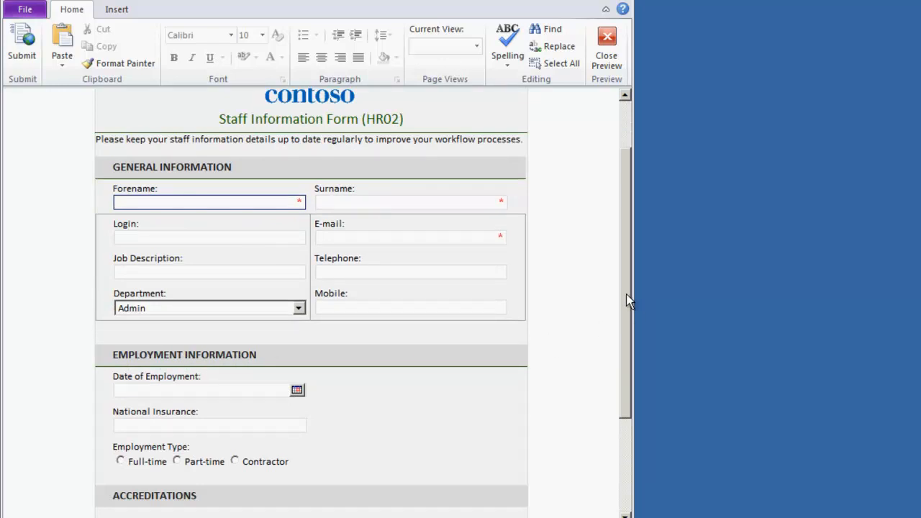
left_click_drag(625, 294, 620, 251)
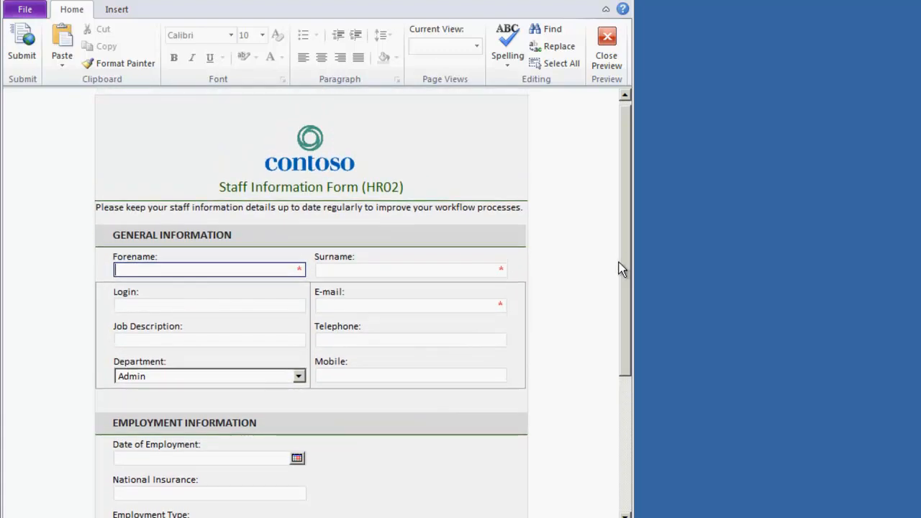
scroll(624, 267, "down", 2)
left_click(372, 453)
left_click(157, 467)
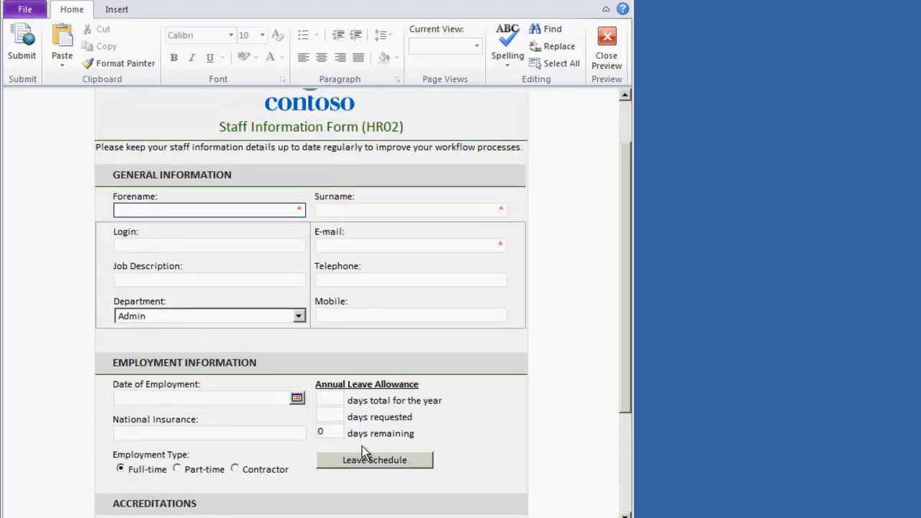
scroll(362, 446, "up", 2)
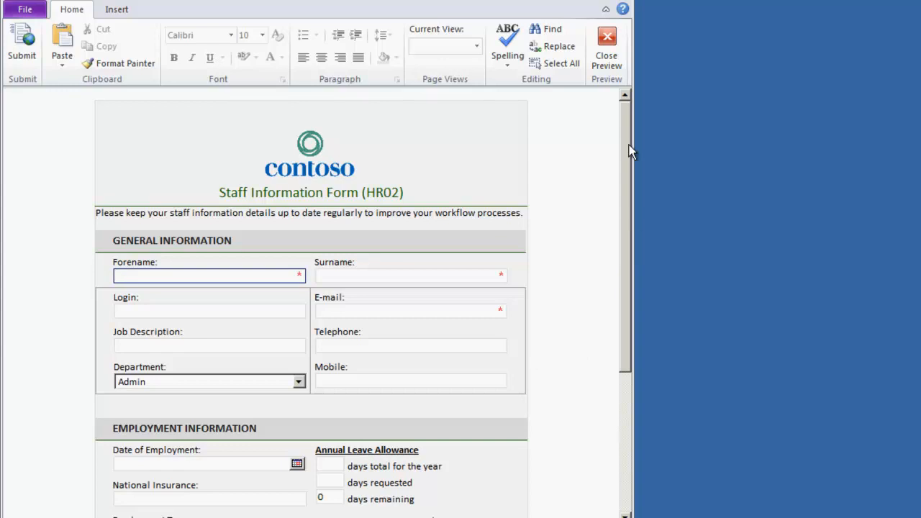
left_click(608, 52)
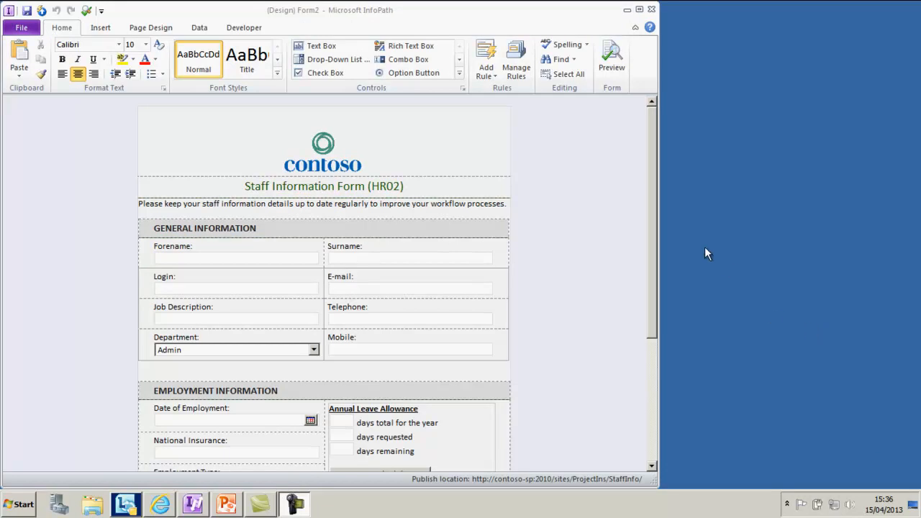
Step: Examine the form's Leave Schedule and NoAccess views and return to the Staff Info default view
left_click_drag(654, 189, 654, 162)
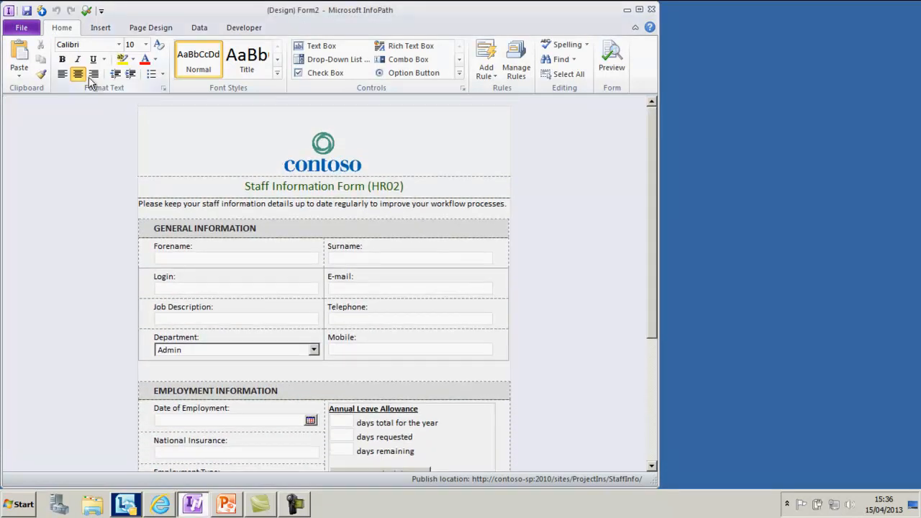
left_click(142, 32)
left_click(77, 59)
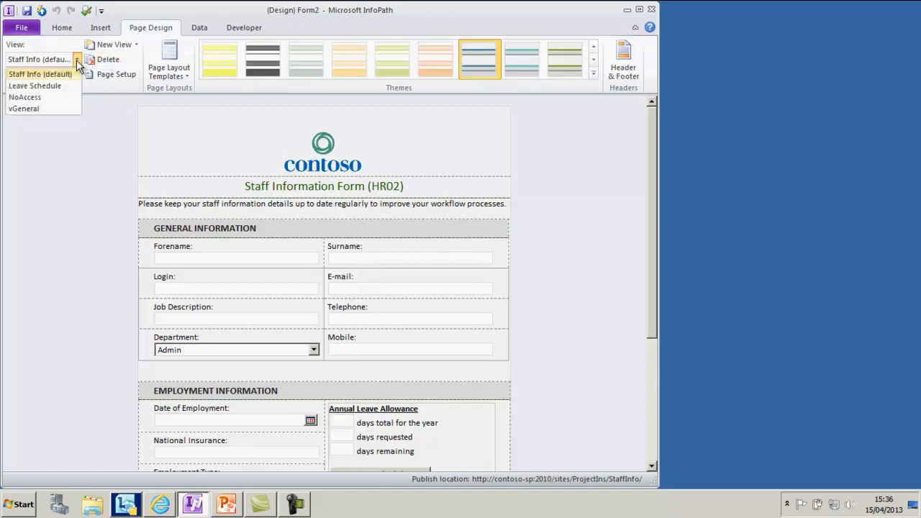
left_click(25, 85)
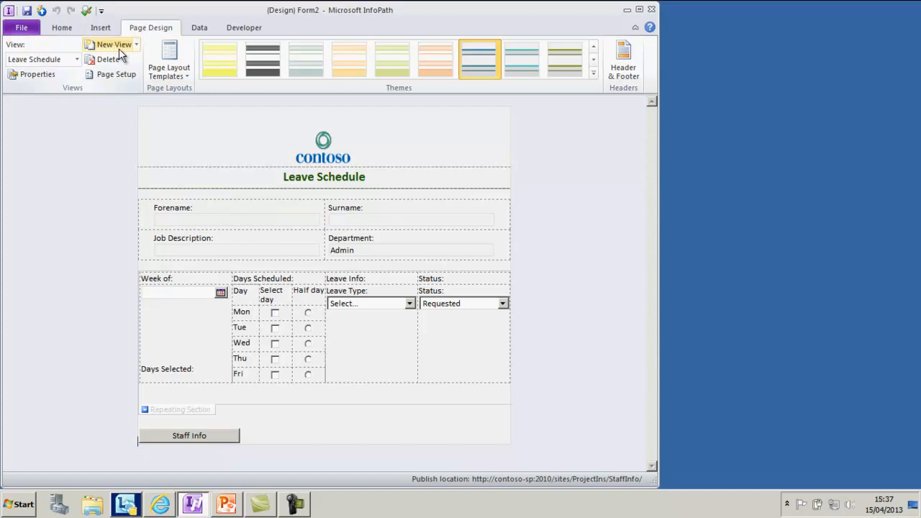
left_click(77, 61)
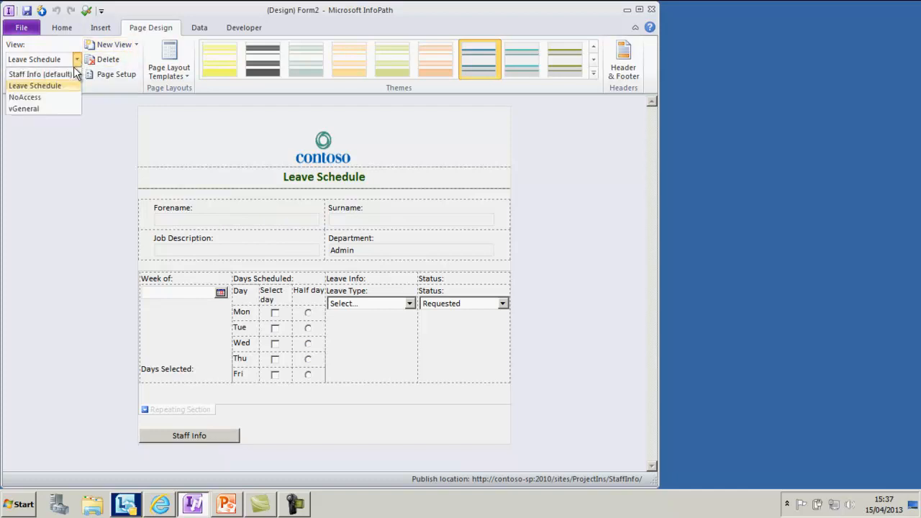
left_click(26, 97)
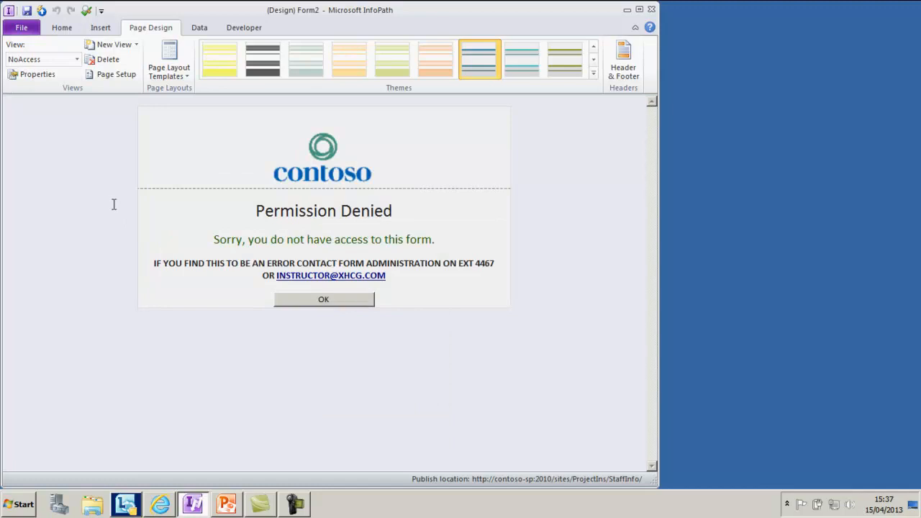
left_click(75, 59)
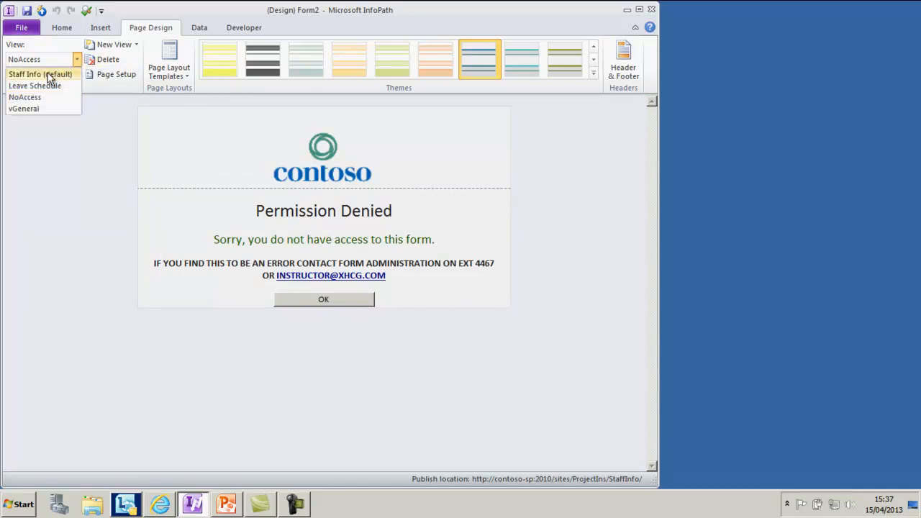
left_click(56, 74)
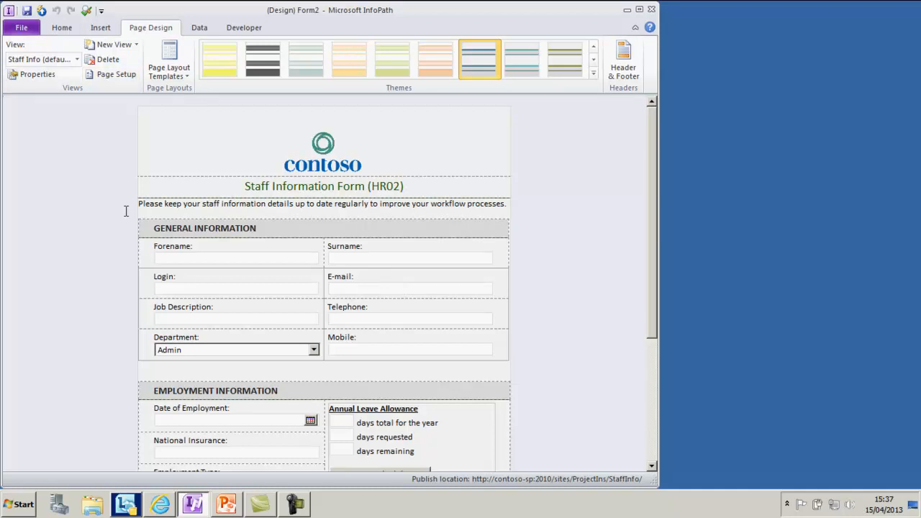
Step: Insert a table with one row and three columns below the form title in the vGeneral view
left_click(76, 59)
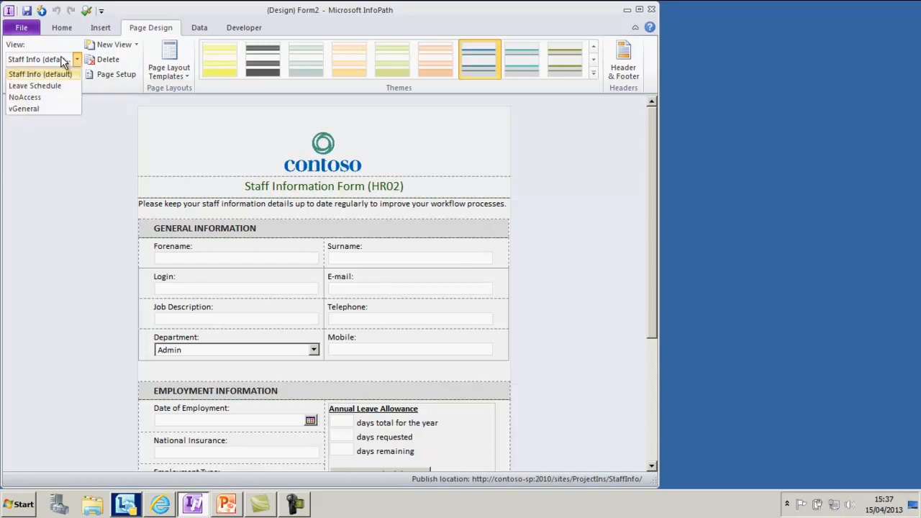
left_click(41, 108)
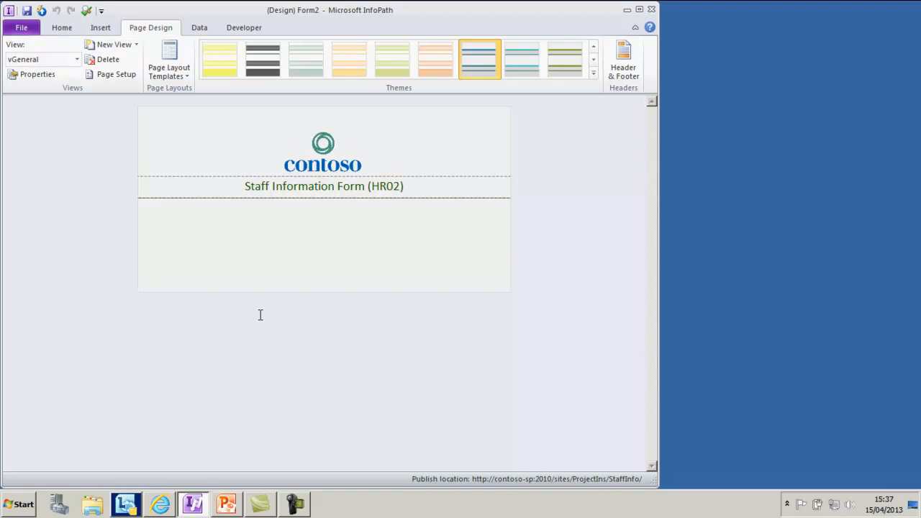
left_click(152, 218)
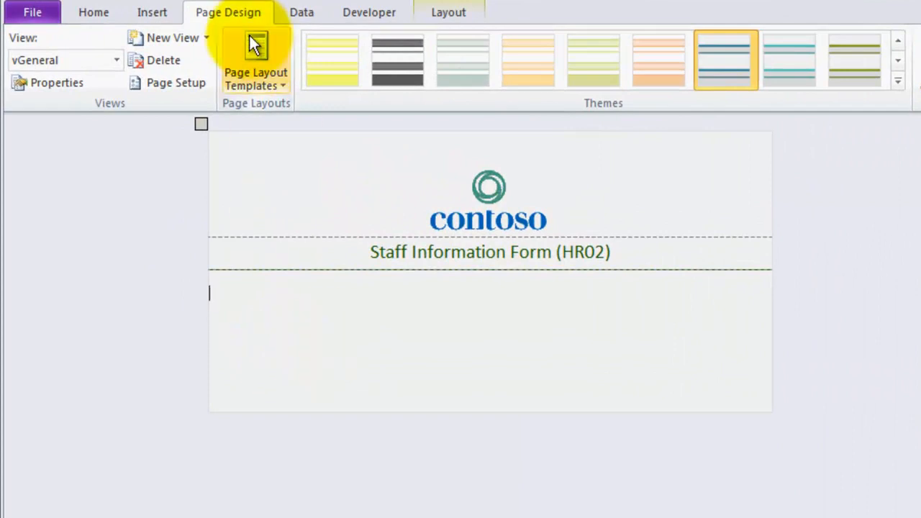
left_click(151, 15)
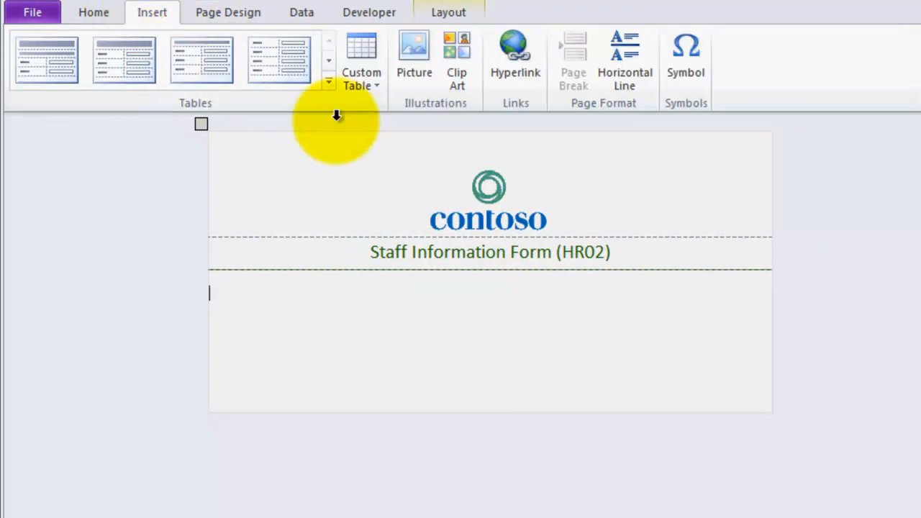
left_click(377, 80)
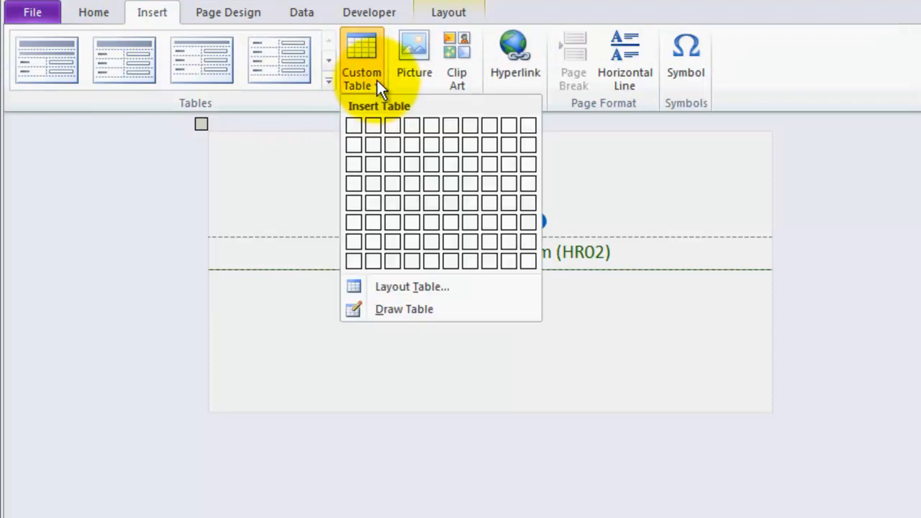
left_click(397, 128)
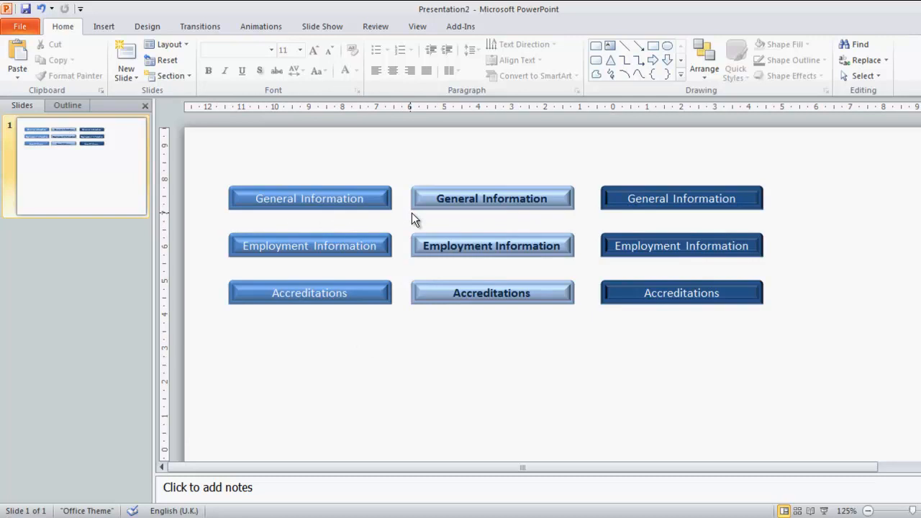
Step: Examine the three columns of General Information, Employment Information and Accreditations button shapes on the slide
left_click_drag(199, 157, 402, 346)
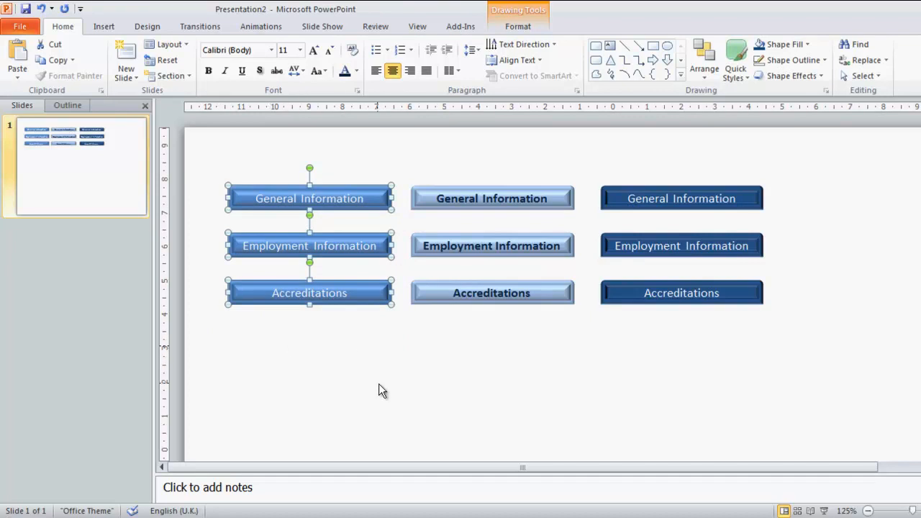
left_click_drag(421, 347, 391, 349)
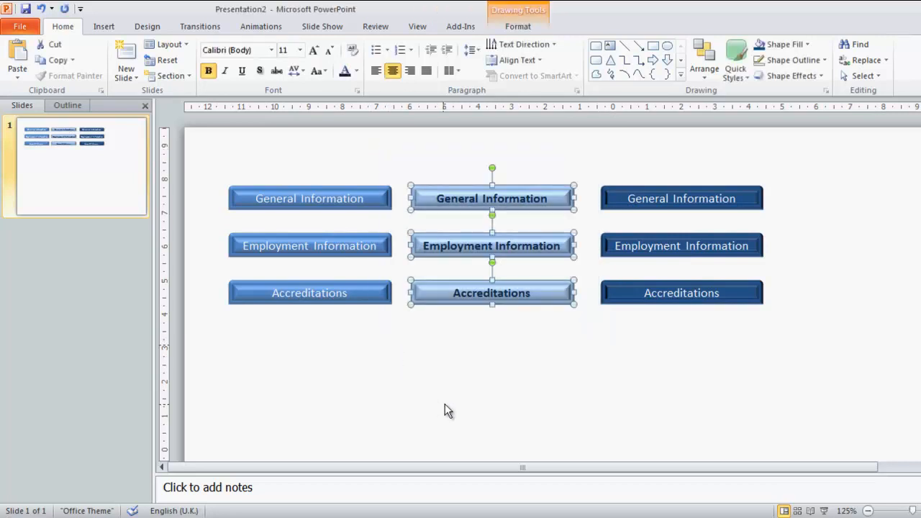
left_click(476, 371)
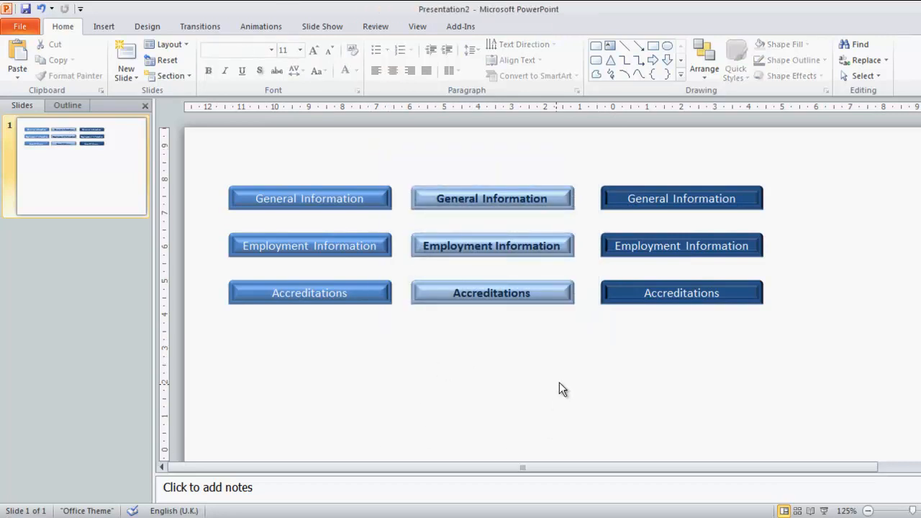
left_click_drag(589, 329, 817, 158)
left_click(834, 282)
Step: Check the Save as Picture options and the Views folder for the first-column General Information button, and cancel without saving
right_click(380, 196)
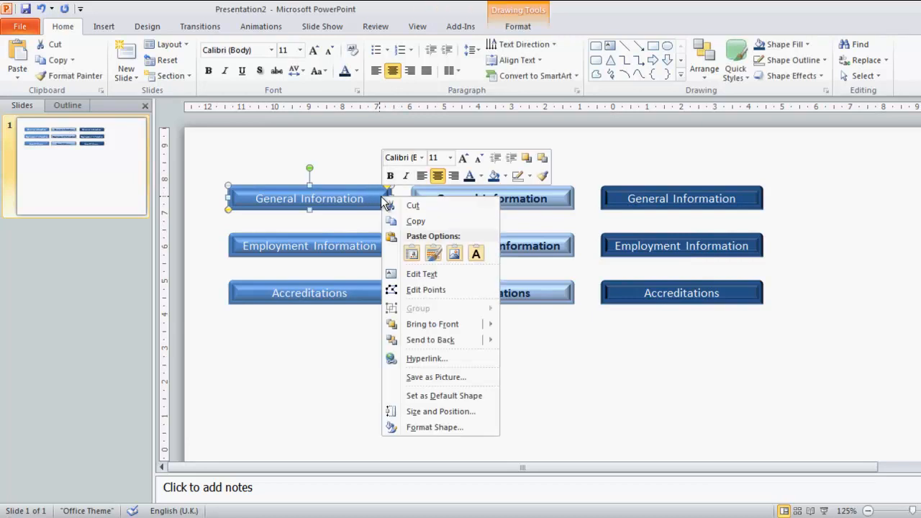
left_click(451, 378)
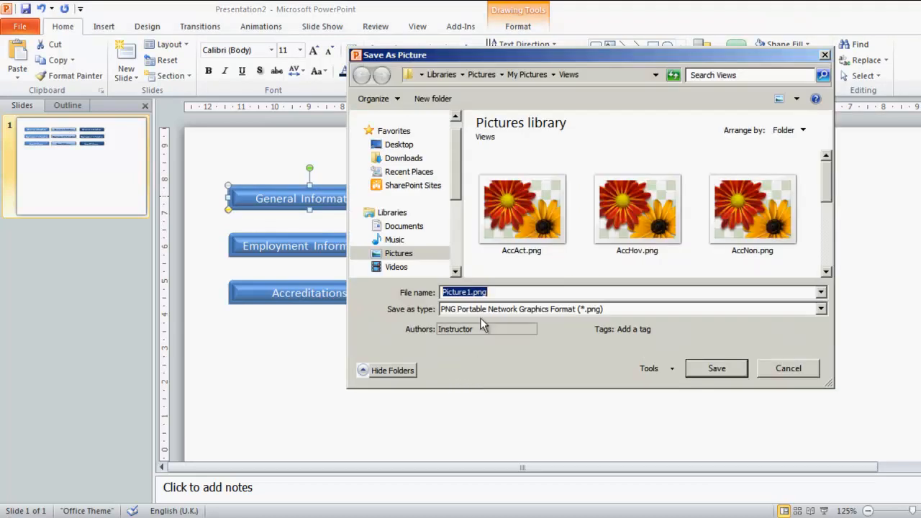
mouse_move(828, 177)
left_mouse_down()
mouse_move(833, 248)
mouse_move(817, 166)
left_mouse_up()
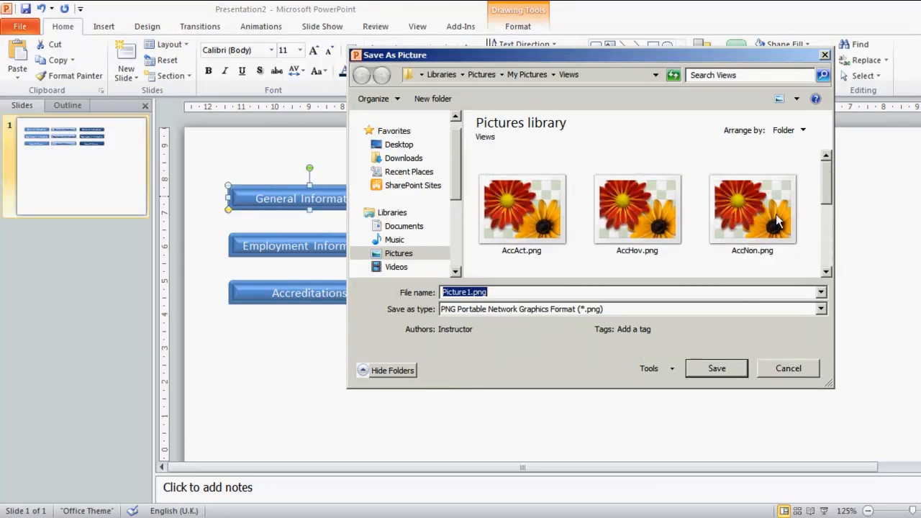
left_click(795, 367)
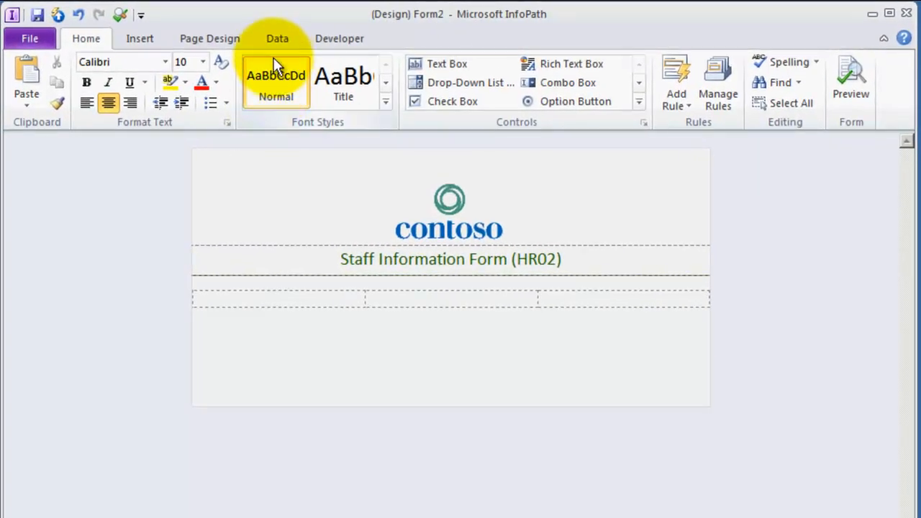
Step: Add AccAct.png and AccHov.png from the Views pictures folder to the form template's resource files
left_click(277, 36)
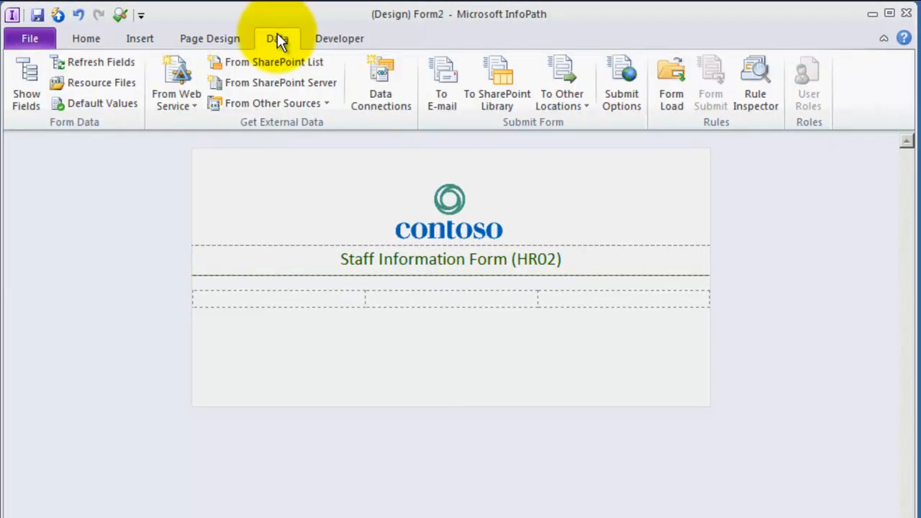
left_click(86, 87)
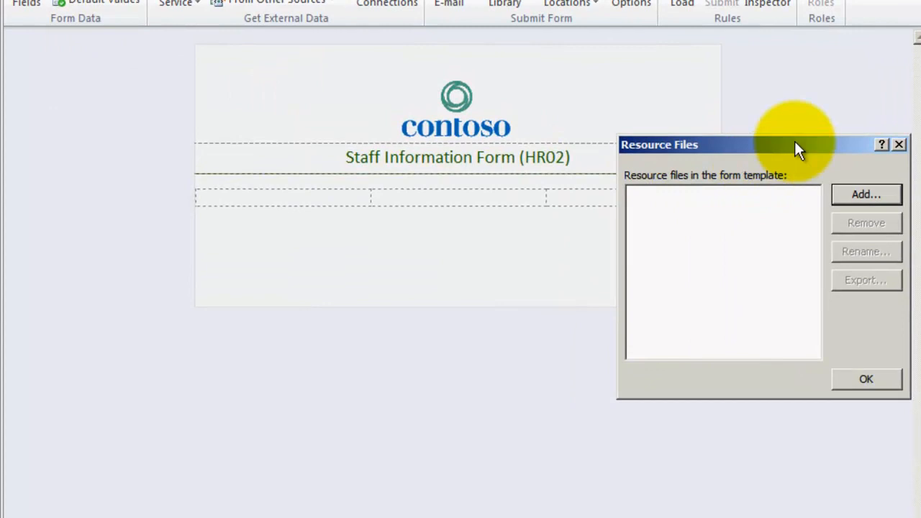
left_click(867, 194)
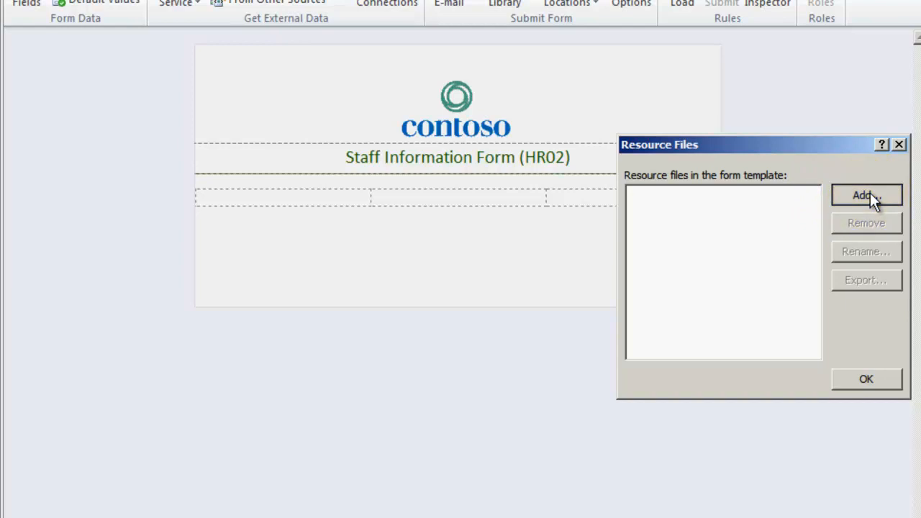
left_click(602, 320)
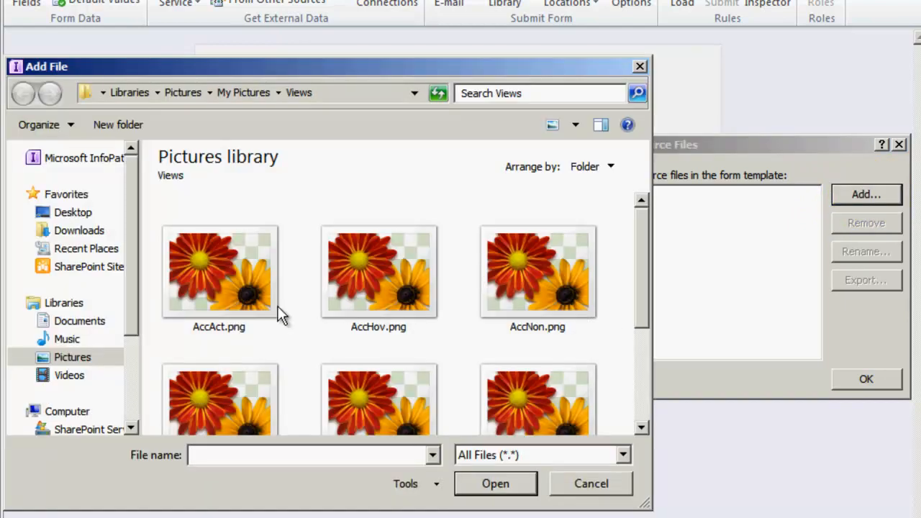
left_click(210, 286)
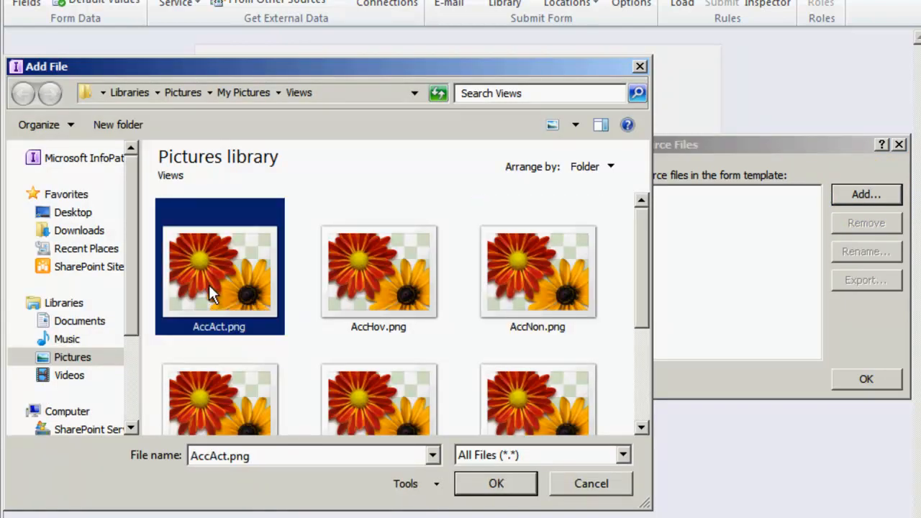
double_click(210, 288)
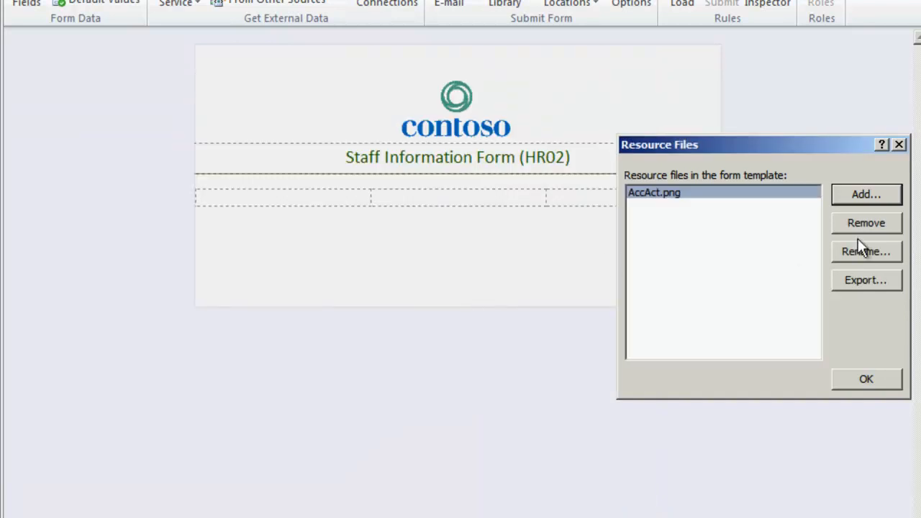
left_click(861, 198)
double_click(405, 287)
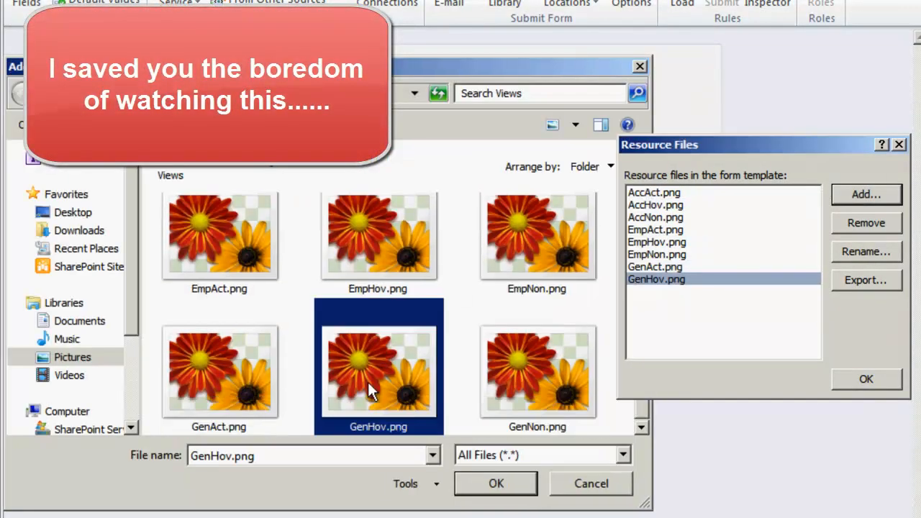
Step: Add GenNon.png to the form template's resource files and accept the resource file list
left_click(370, 380)
left_click(864, 193)
left_click(518, 384)
double_click(518, 384)
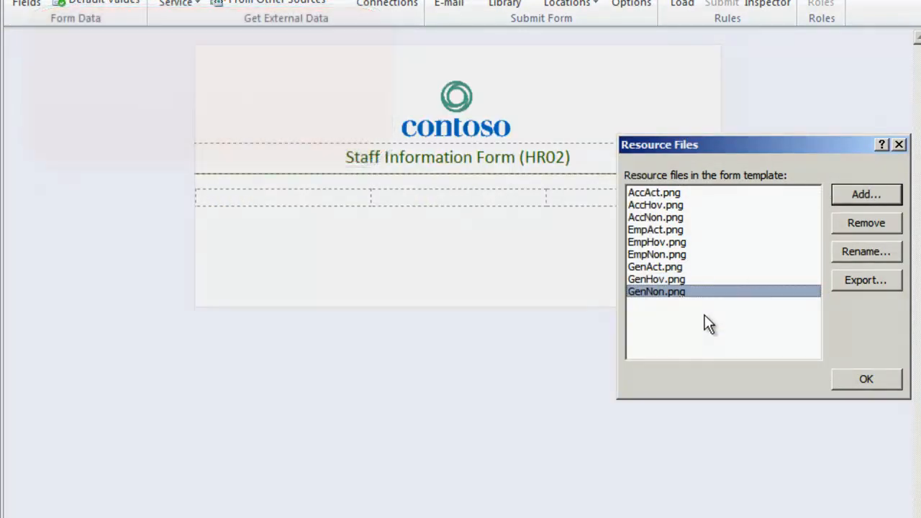
left_click(867, 379)
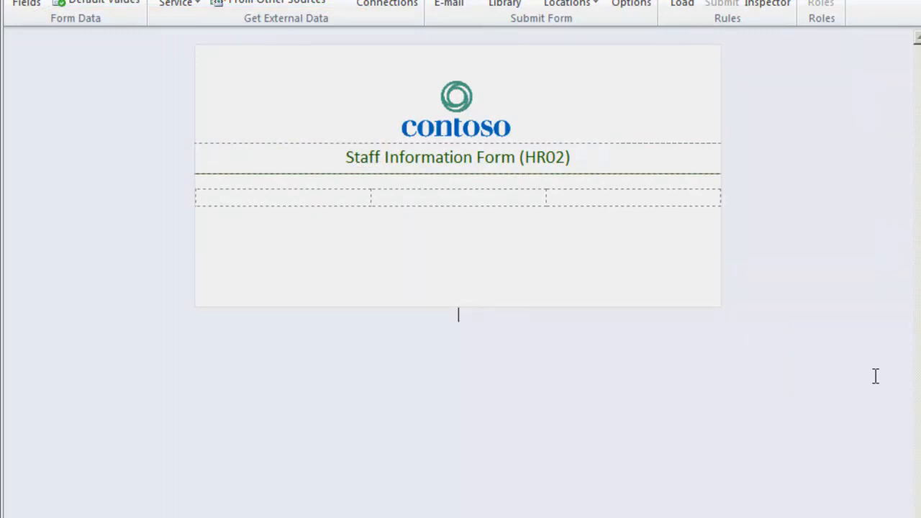
Step: Insert a Picture Button control into the first cell of the three-column table below the form title
left_click(248, 200)
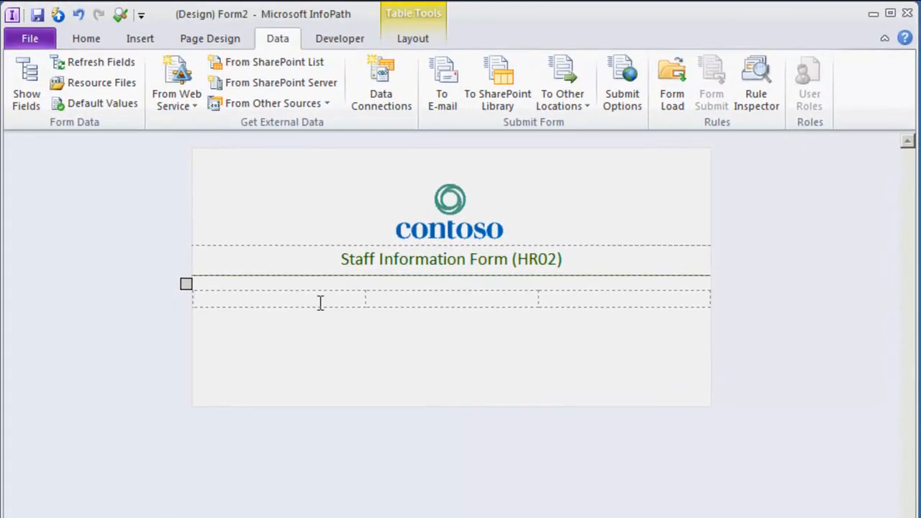
left_click(386, 298)
left_click(571, 298)
left_click(239, 302)
left_click(86, 31)
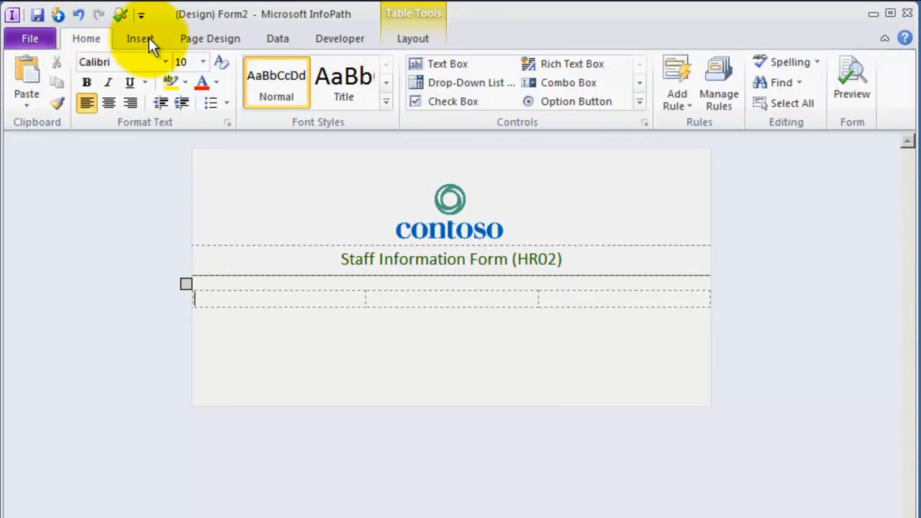
left_click(640, 84)
left_click(640, 84)
left_click(639, 84)
left_click(639, 84)
left_click(639, 84)
left_click(639, 85)
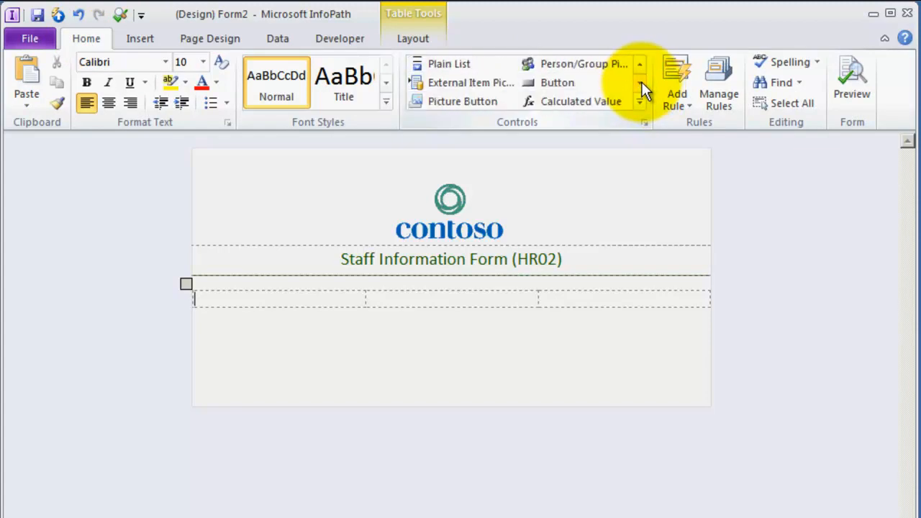
left_click(446, 101)
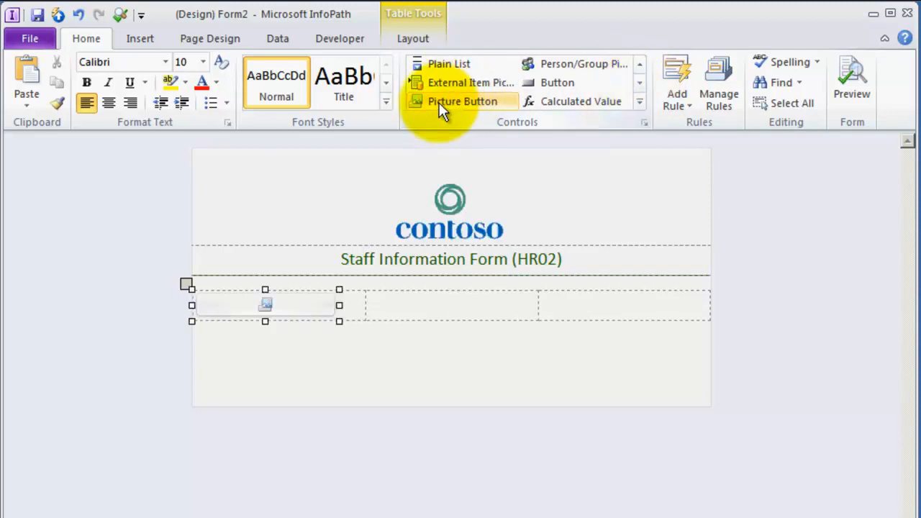
Step: Insert a Picture Button control into each of the second and third cells of the table
left_click(415, 308)
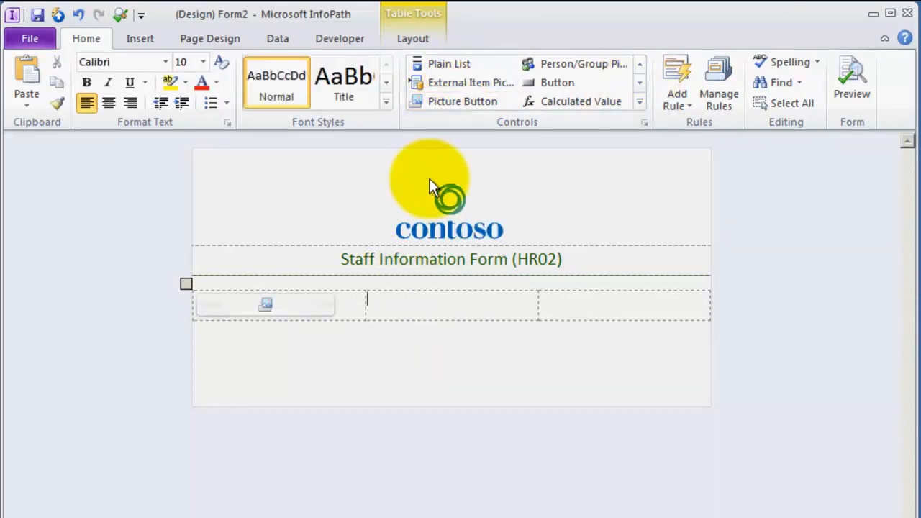
left_click(449, 99)
left_click(577, 310)
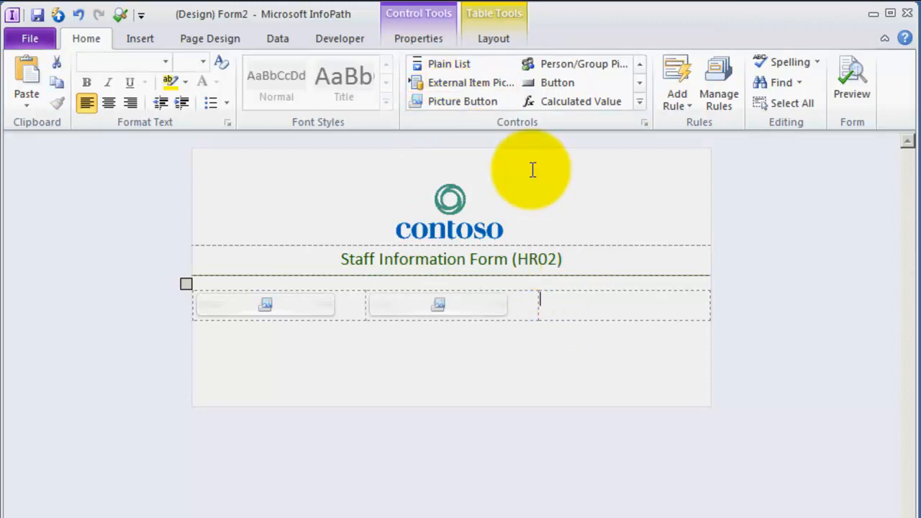
left_click(476, 99)
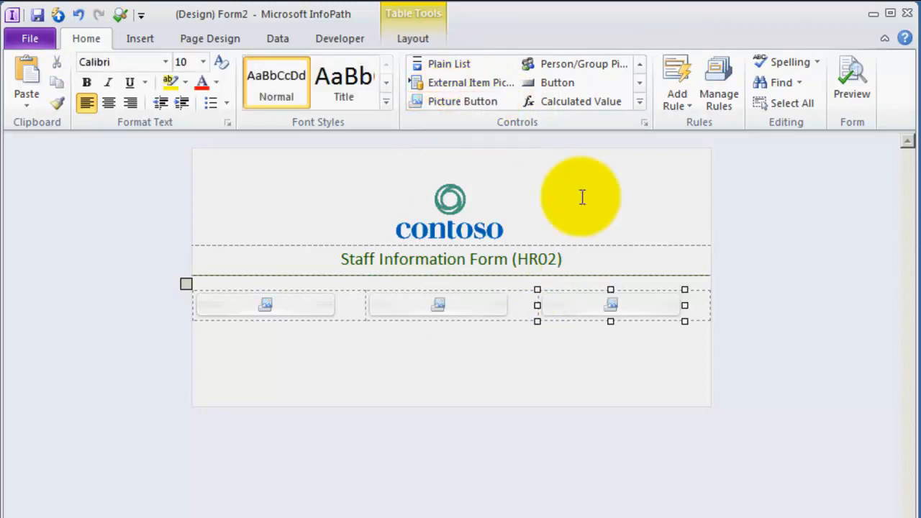
Step: Set the first picture button's picture to GenNon.png and its hover picture to GenHov.png
left_click(278, 308)
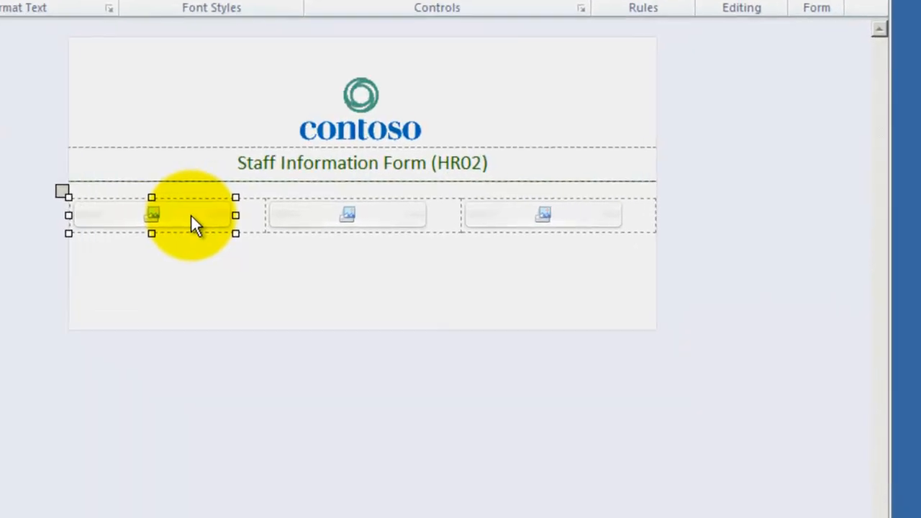
right_click(191, 216)
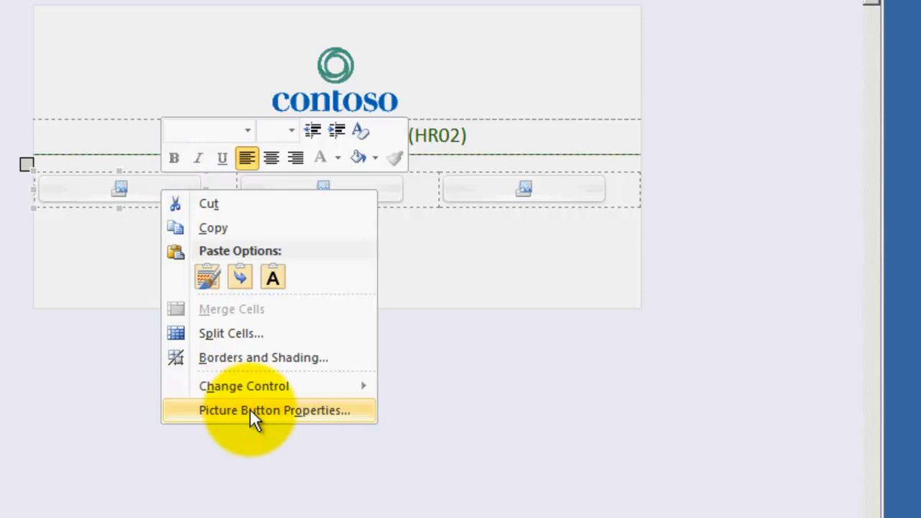
left_click(285, 410)
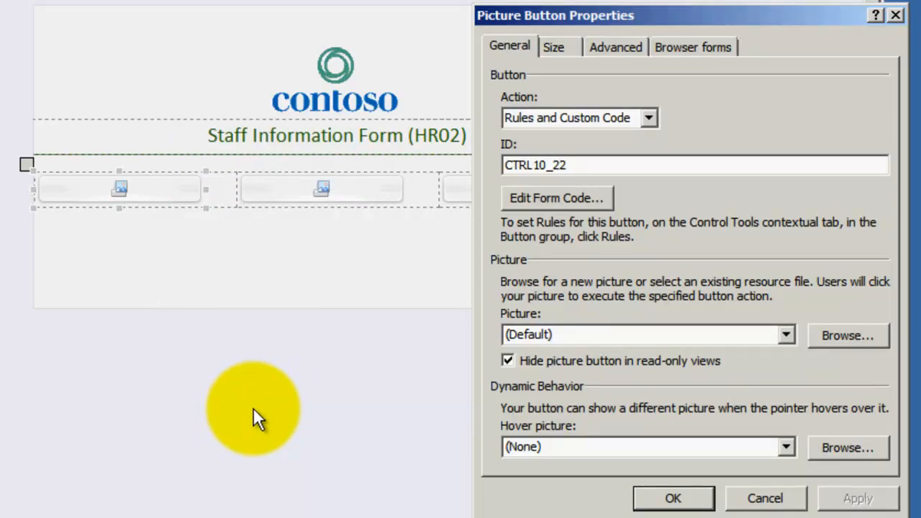
left_click(621, 336)
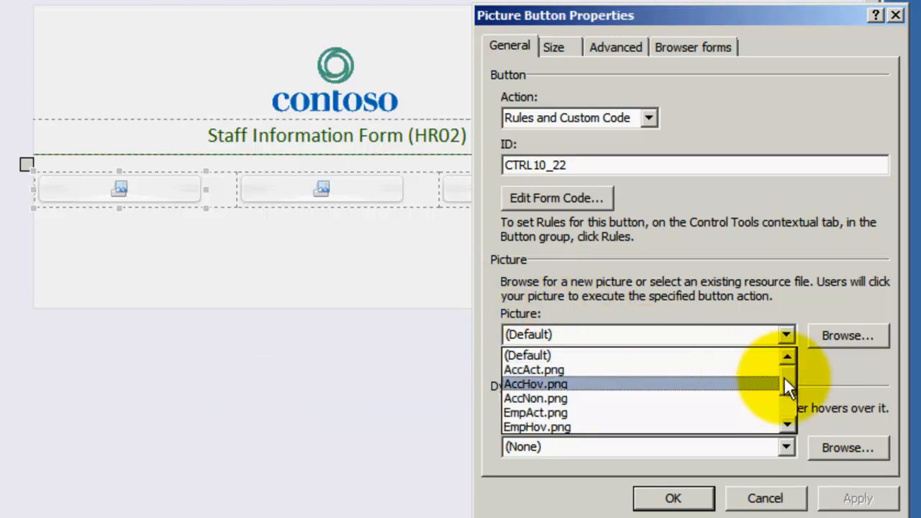
left_click_drag(791, 388, 787, 423)
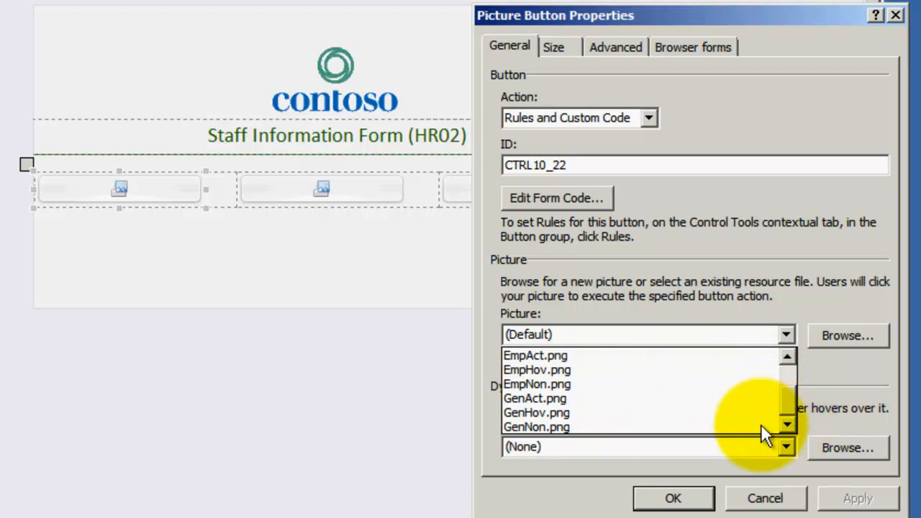
left_click(541, 426)
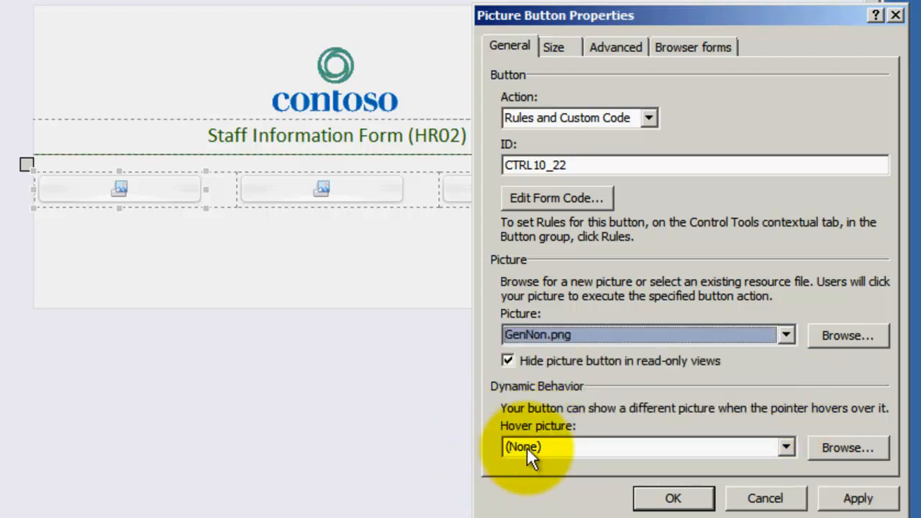
left_click(583, 445)
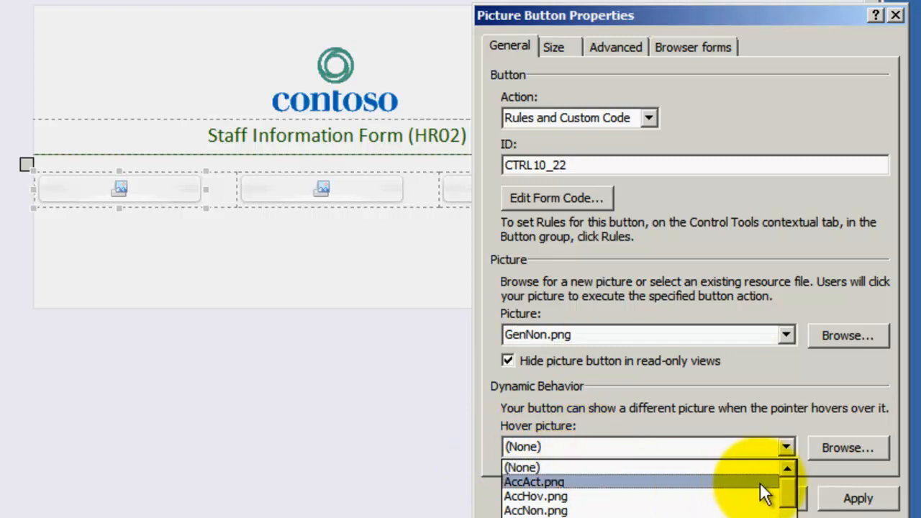
left_click_drag(787, 493, 795, 507)
left_click(575, 515)
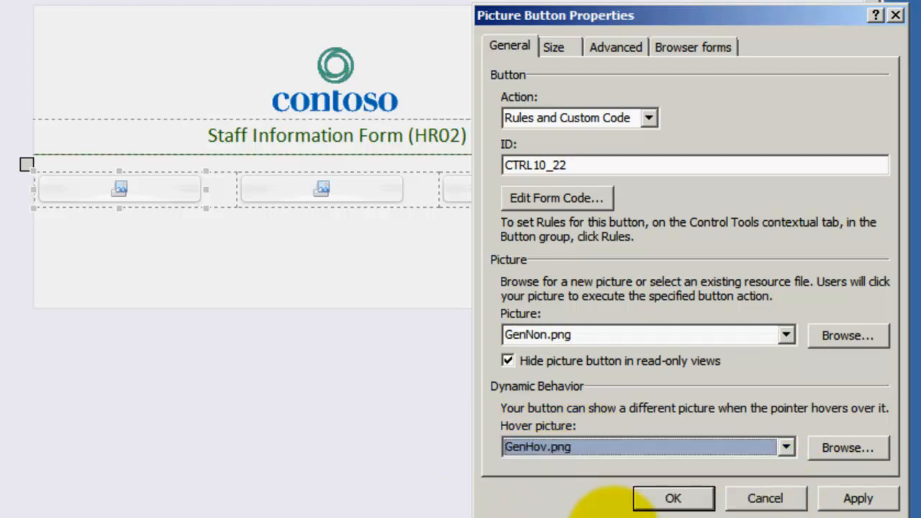
left_click(674, 499)
Step: Set the second picture button's picture to EmpNon.png and its hover picture to EmpHov.png
left_click(382, 191)
right_click(382, 189)
left_click(587, 410)
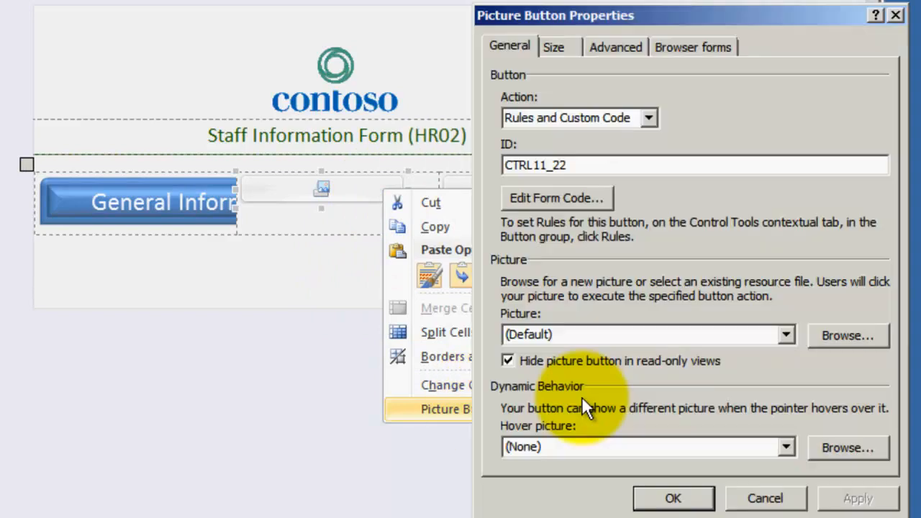
left_click(786, 334)
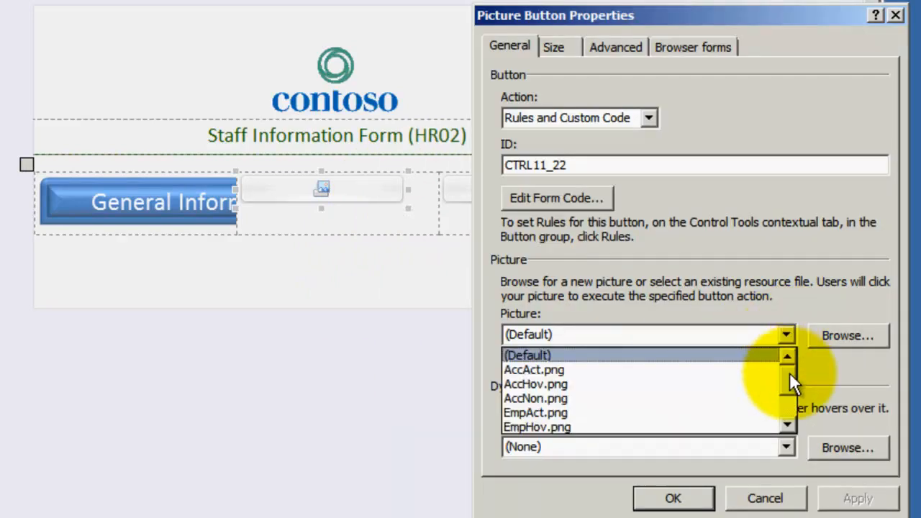
left_click_drag(789, 372, 792, 383)
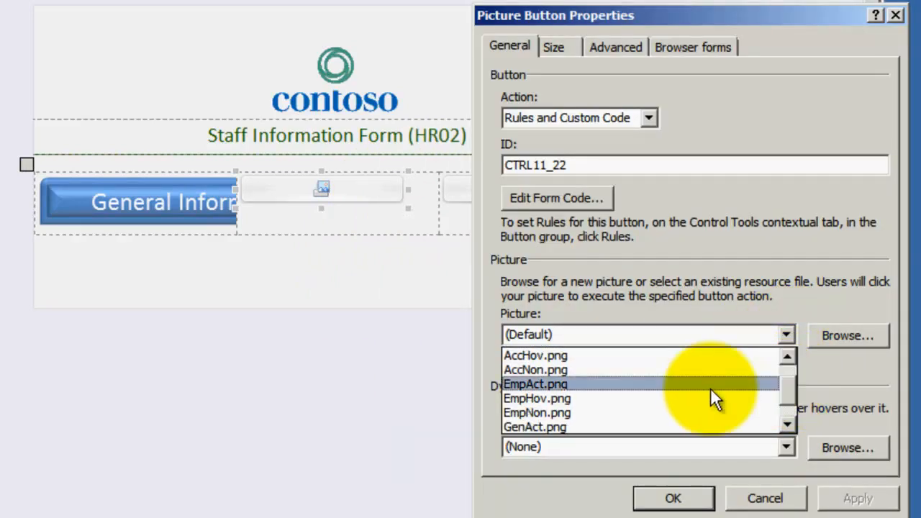
left_click(590, 411)
left_click(785, 447)
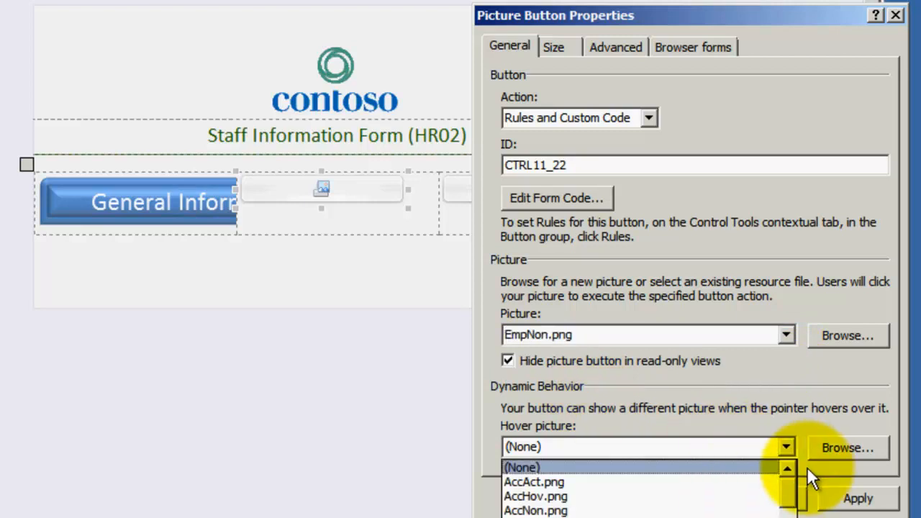
scroll(789, 495, "down", 2)
left_click(554, 482)
left_click(697, 497)
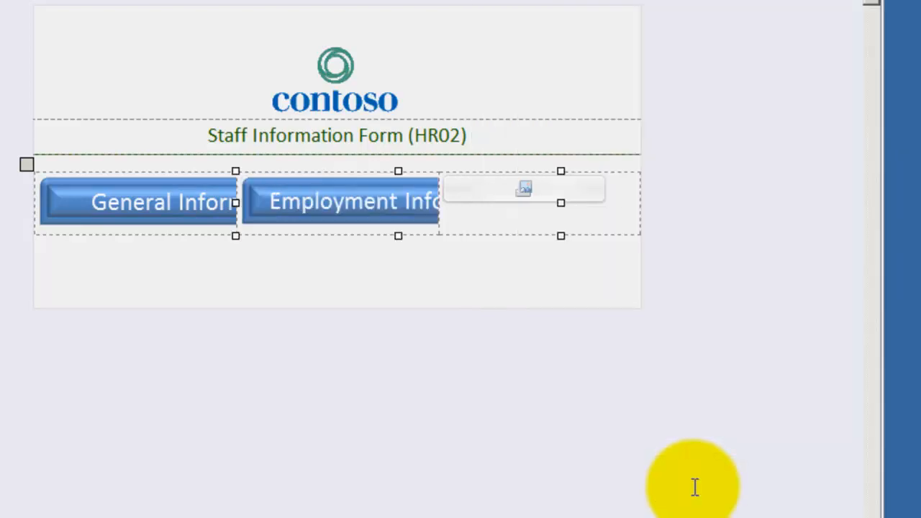
Step: Set the third picture button's picture to AccNon.png and choose its hover picture
right_click(581, 188)
left_click(708, 414)
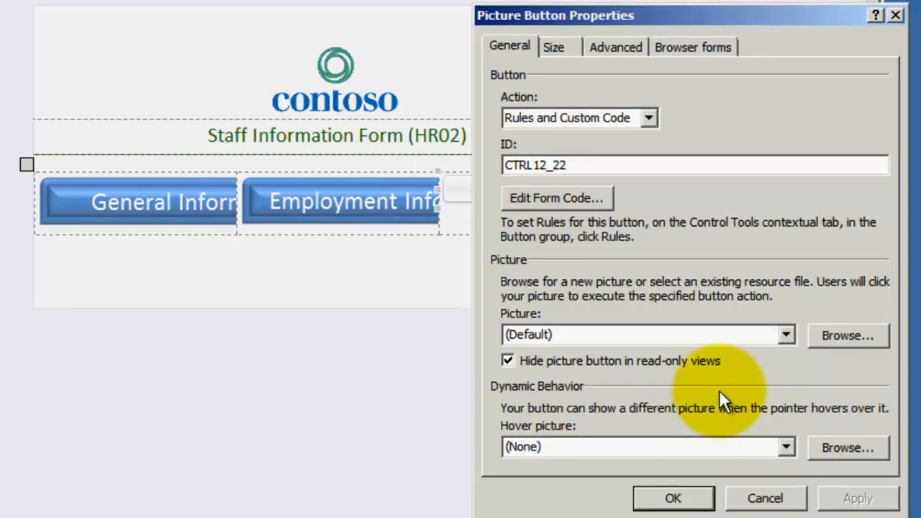
left_click(786, 334)
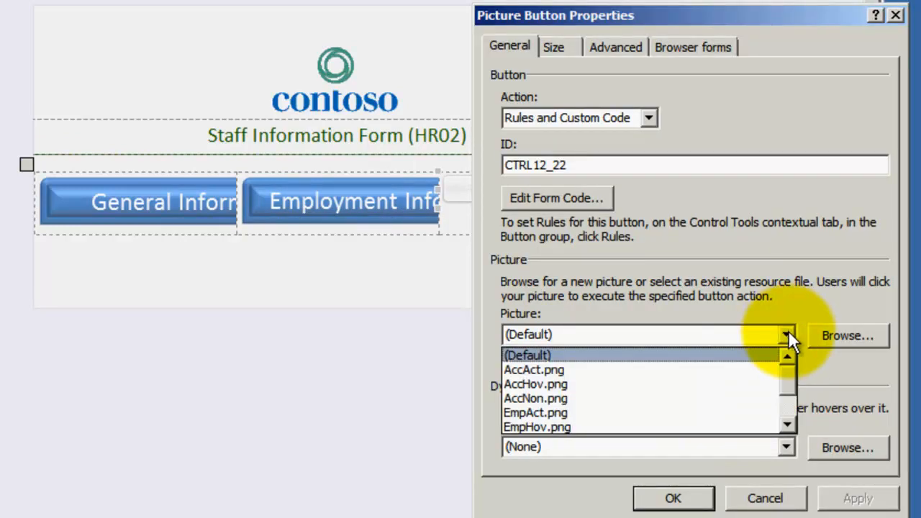
left_click(616, 399)
left_click(786, 447)
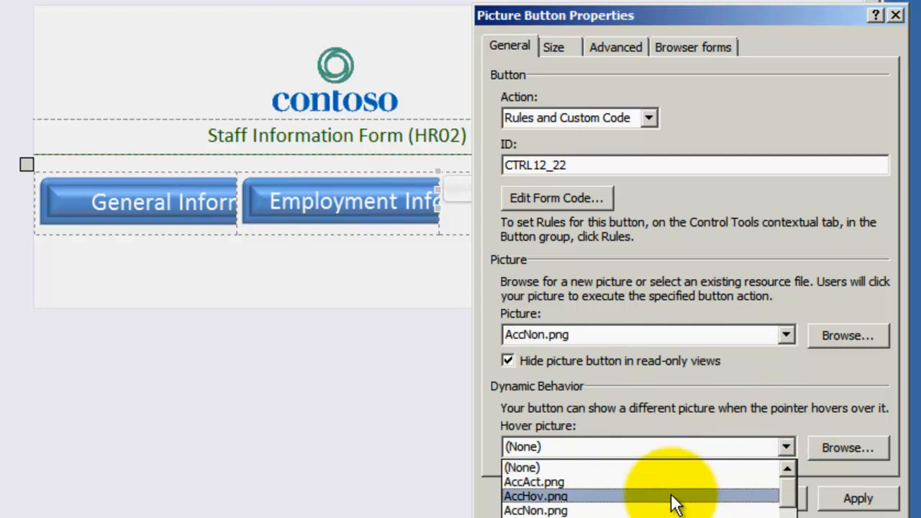
scroll(576, 495, "up", 1)
scroll(581, 501, "up", 1)
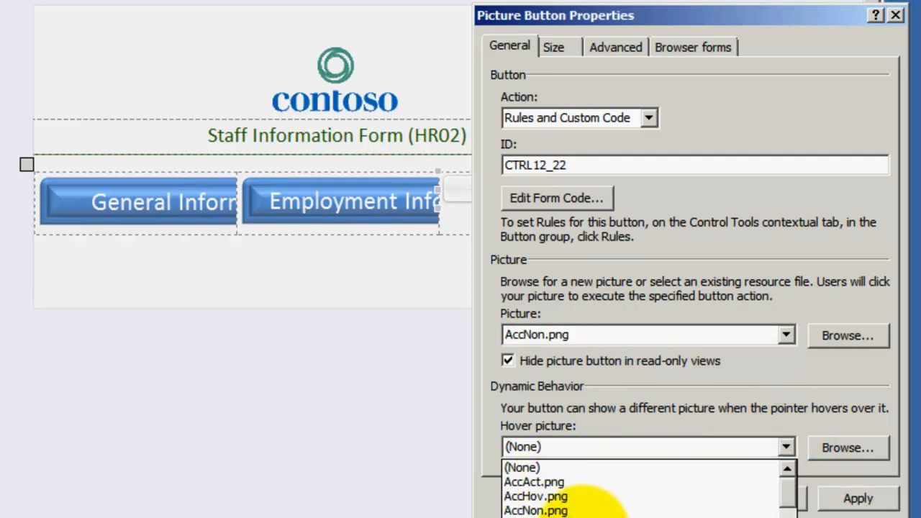
left_click(577, 511)
left_click(684, 497)
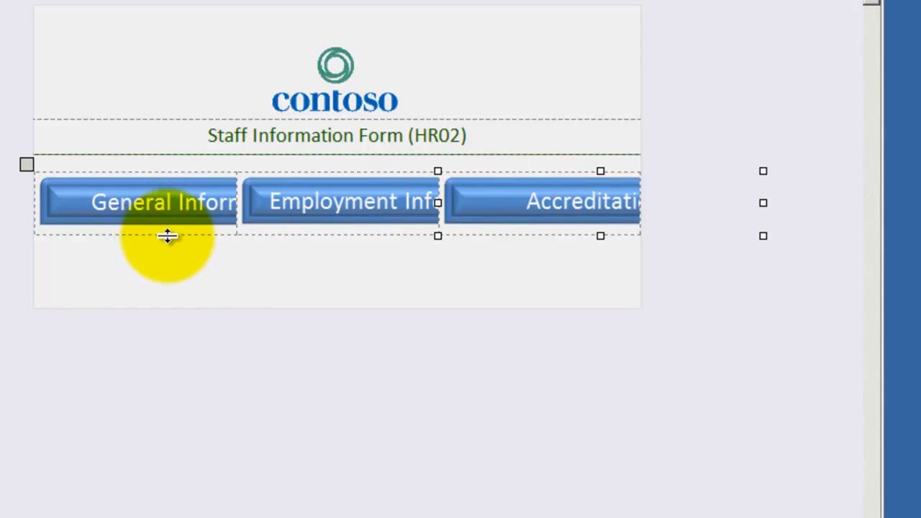
Step: Make the table row holding the three picture buttons taller, extending it well below the buttons
left_click_drag(173, 234, 187, 363)
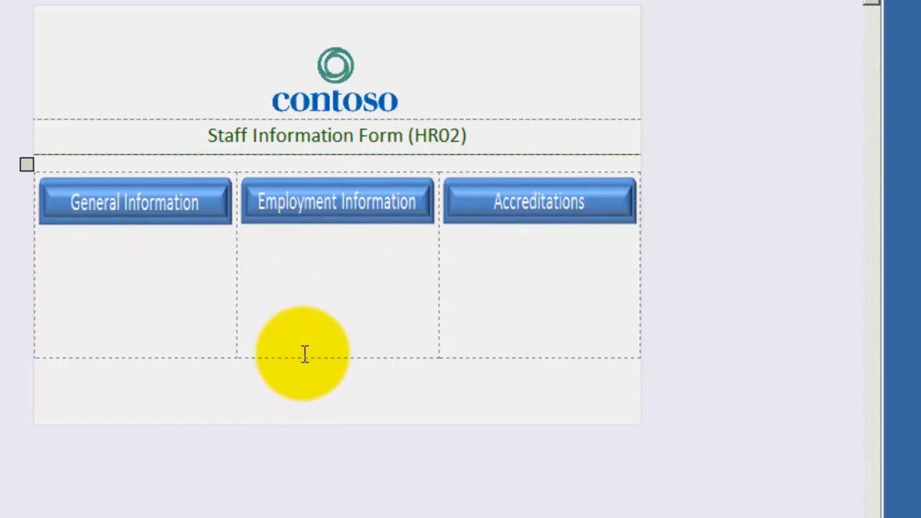
left_click_drag(306, 356, 305, 382)
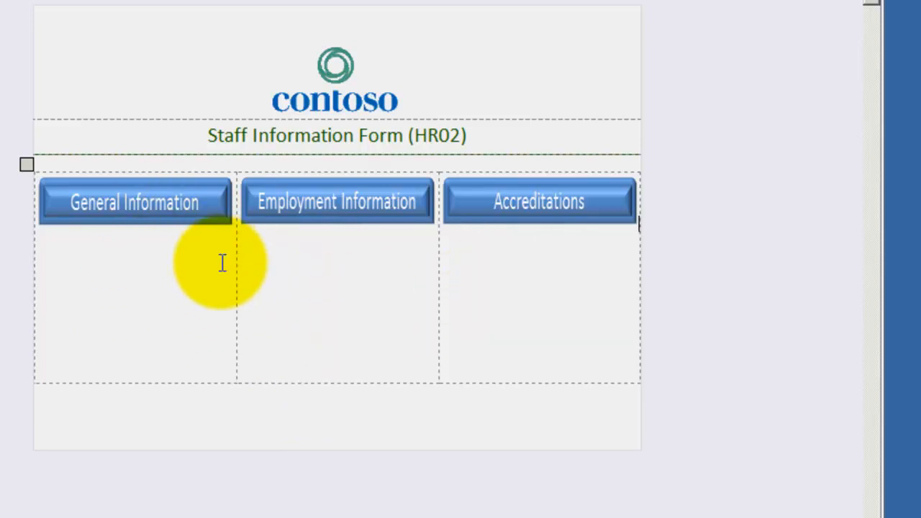
Step: Set the height of the General Information, Employment Information and Accreditations picture buttons together to 42 px
left_click(119, 216)
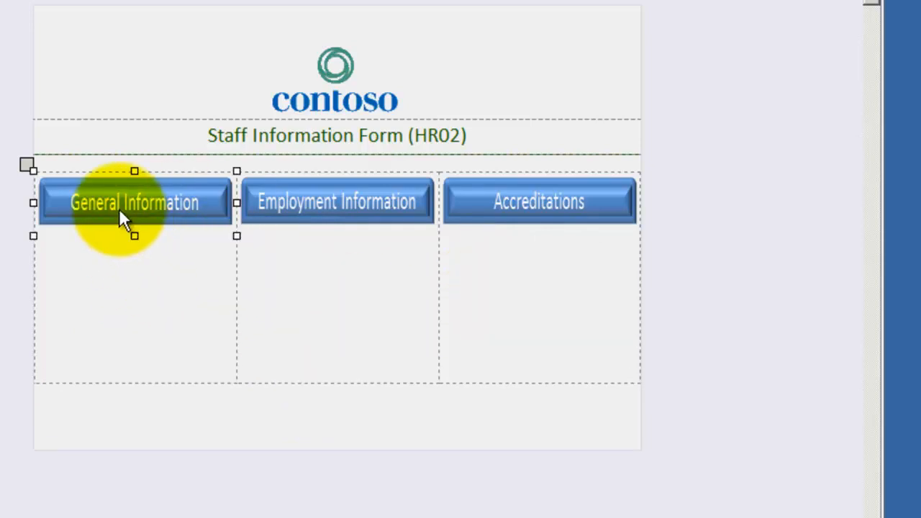
left_click(317, 203)
left_click(513, 211)
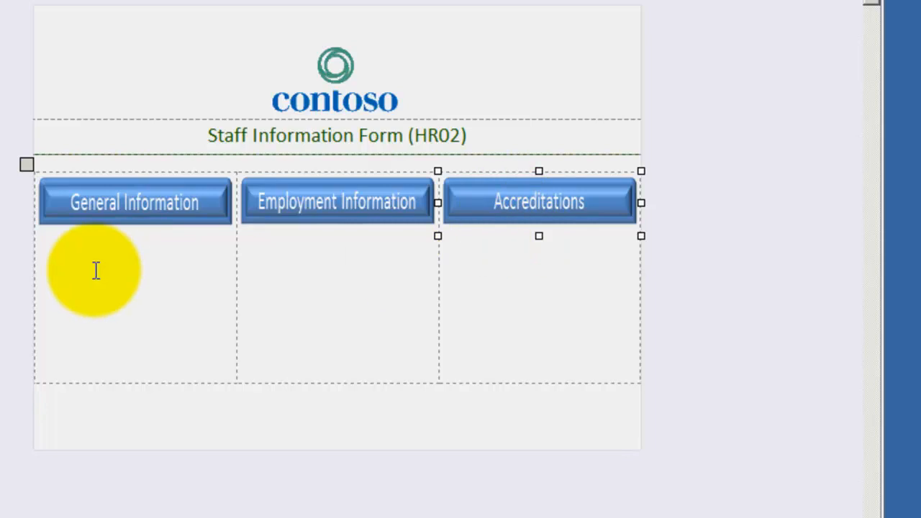
left_click(118, 205)
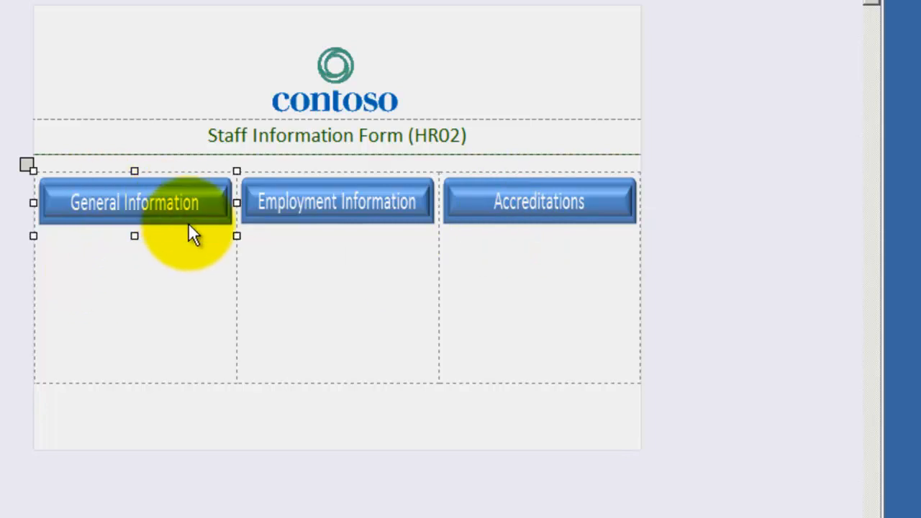
left_click(314, 200, "shift")
left_click(502, 201, "shift")
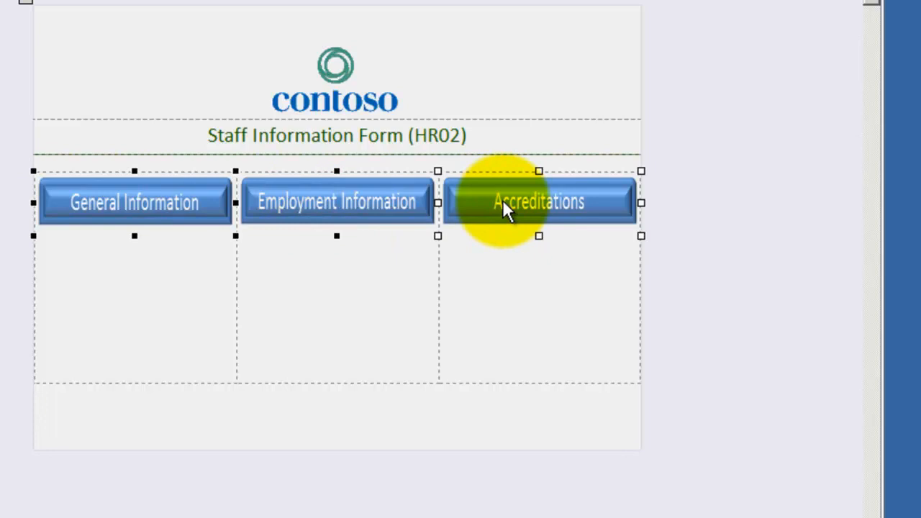
right_click(502, 201)
left_click(579, 400)
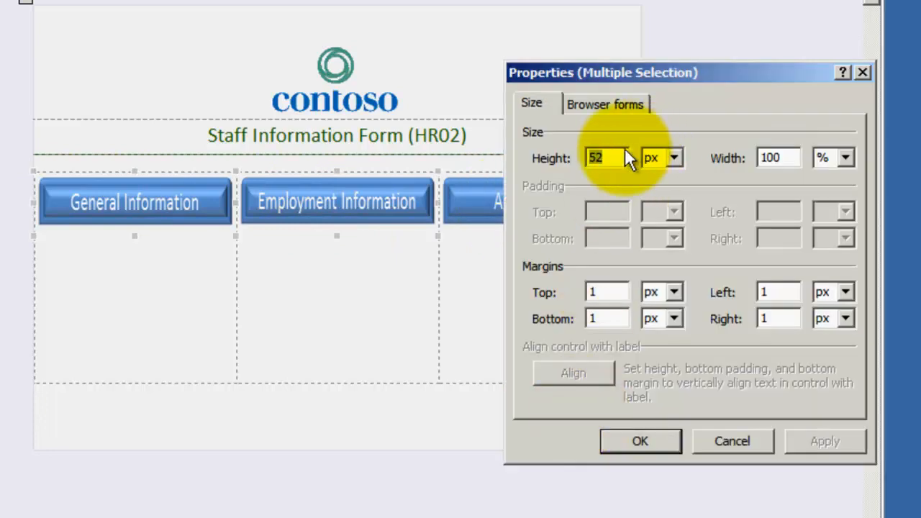
type("42")
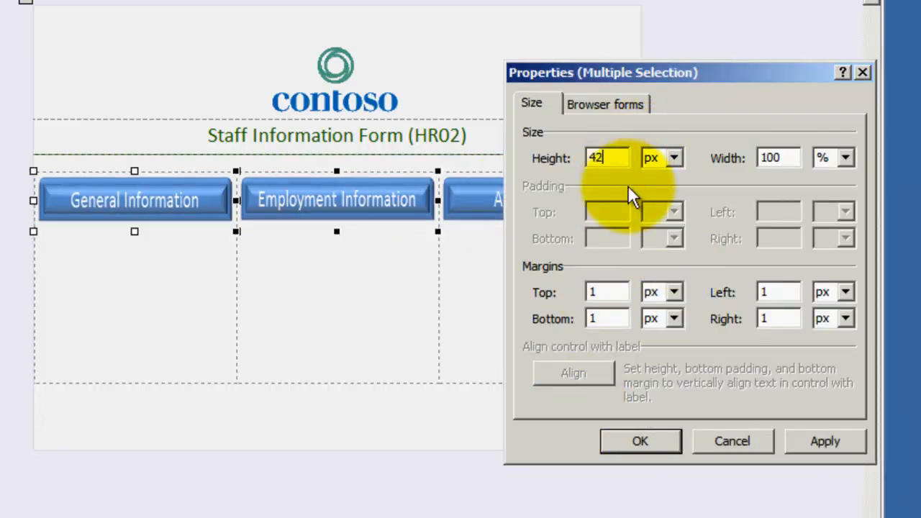
left_click(816, 440)
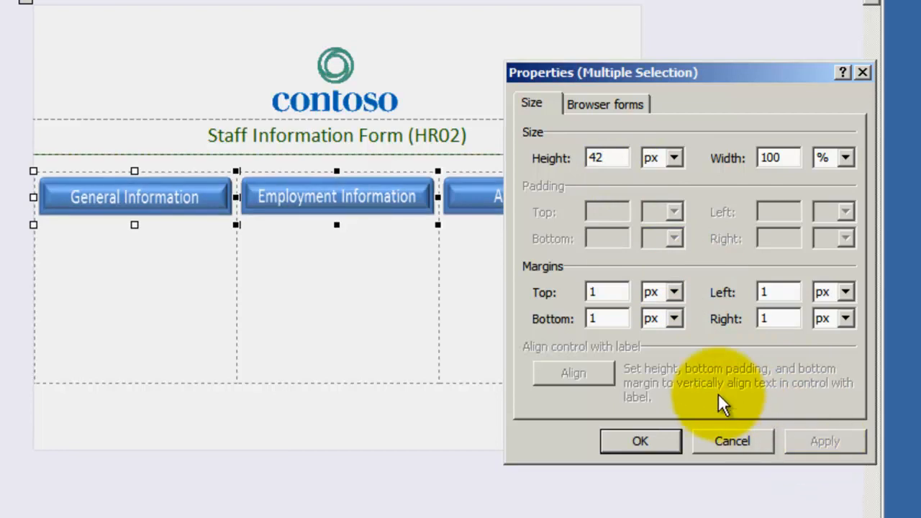
left_click(634, 436)
Step: Set the top, bottom, left and right margins of the three selected picture buttons to 0 px
left_click(532, 290)
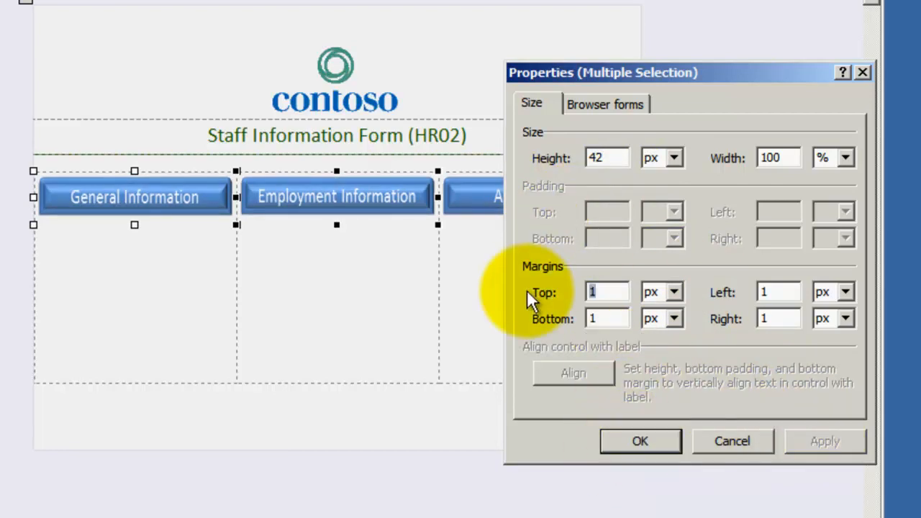
type("0")
key("Tab")
type("0")
key("Tab")
type("0")
key("Tab")
key("Tab")
type("0")
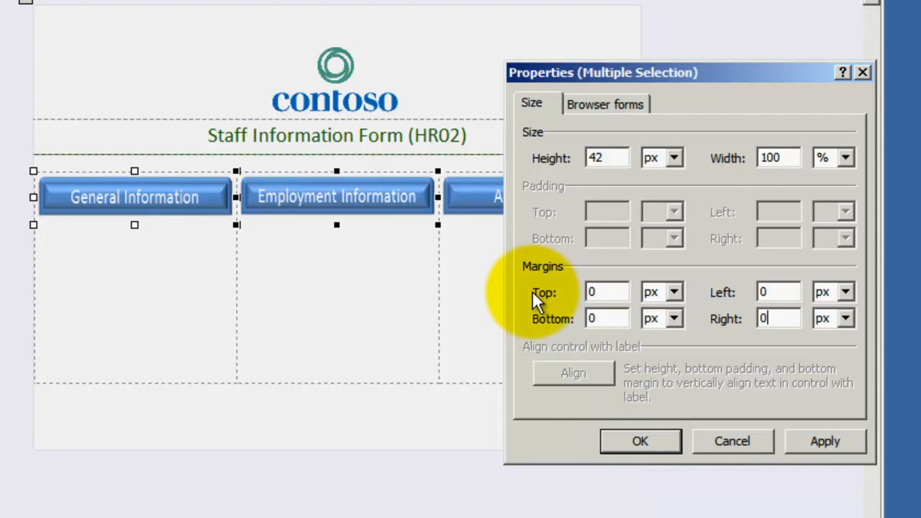
left_click(644, 431)
Step: Set the top, bottom, left and right cell padding of the three cells holding the picture buttons to 0 px
left_click(140, 302)
left_click_drag(183, 327, 486, 333)
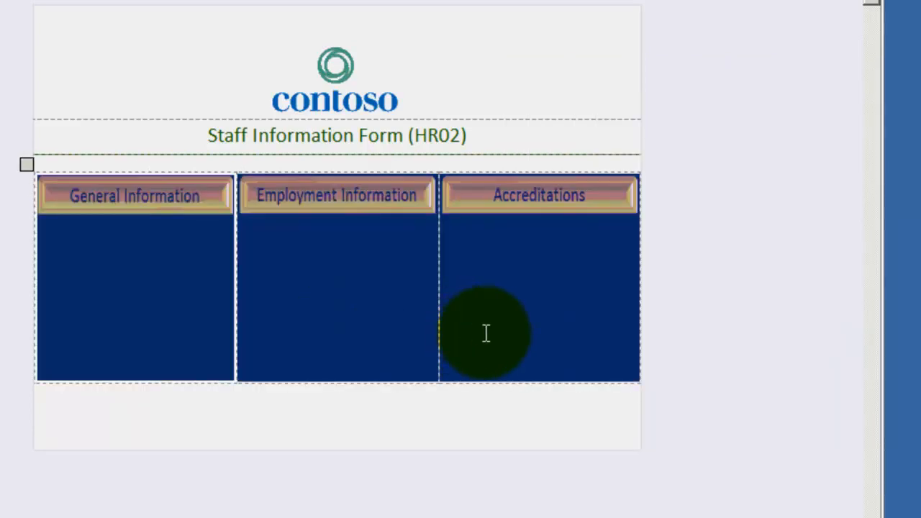
right_click(361, 354)
left_click(436, 333)
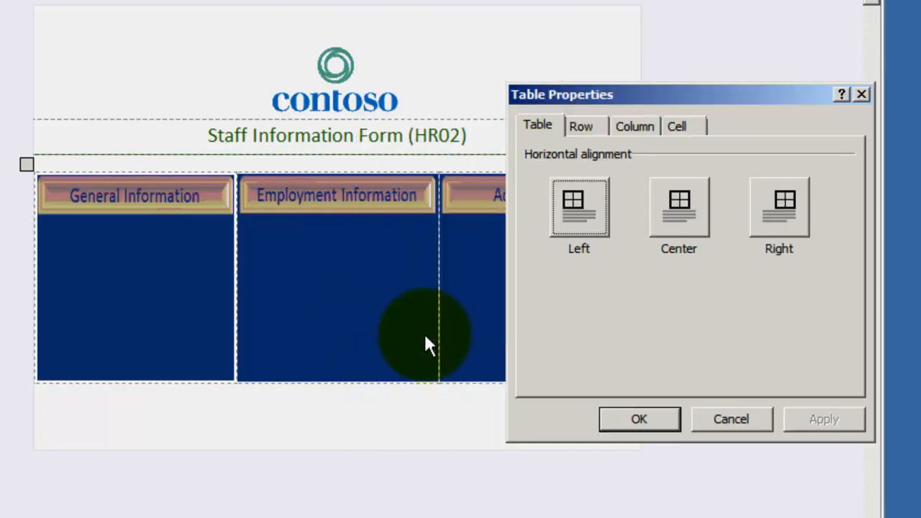
left_click(676, 126)
left_click(606, 305)
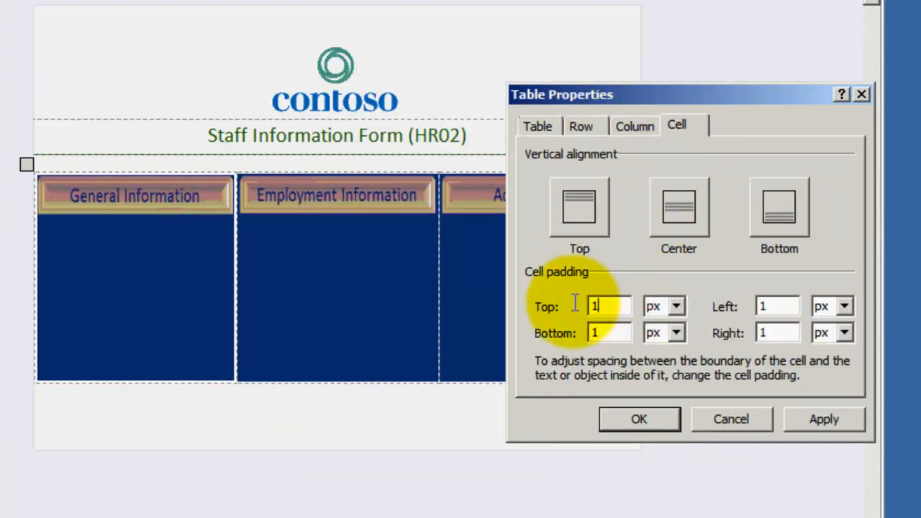
key("BackSpace")
type("0")
key("Tab")
key("Tab")
type("0")
key("Tab")
key("Tab")
type("0")
key("Tab")
key("Tab")
type("0")
left_click(820, 418)
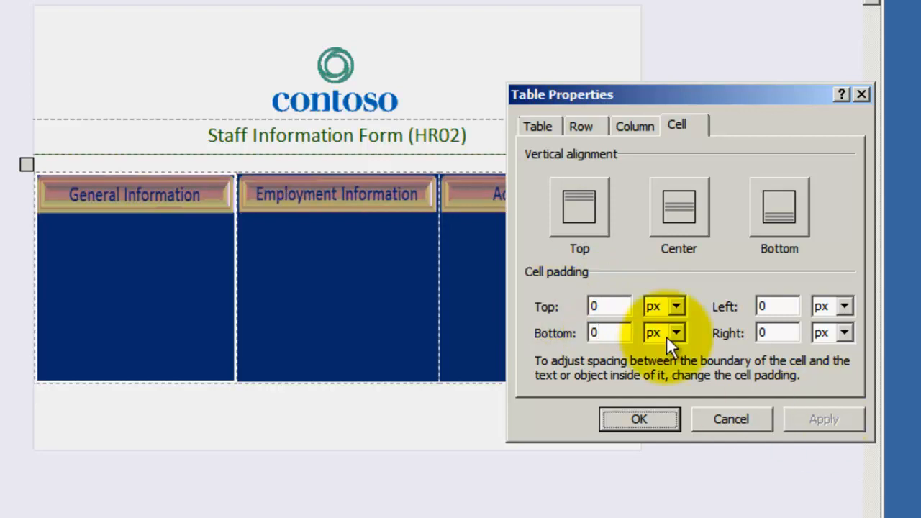
Step: Align the three cells' contents vertically to the bottom and shrink the row to about twice the button height
left_click(775, 210)
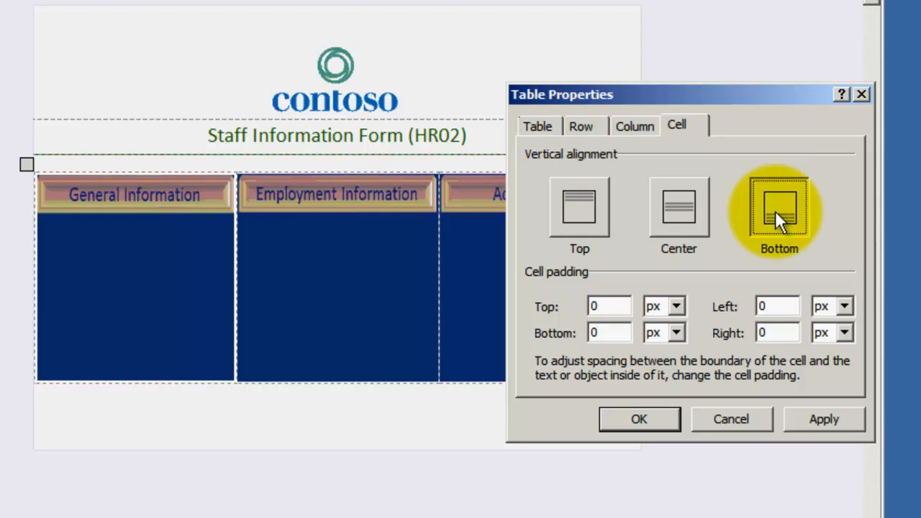
left_click(639, 419)
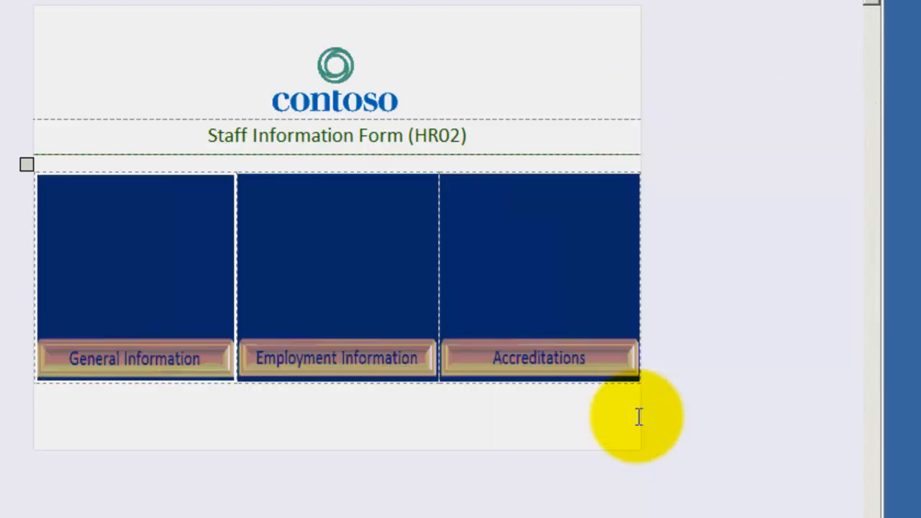
left_click(421, 479)
left_click_drag(331, 383, 333, 260)
Step: Add a solid blue 3 pt bottom border to the three button cells and tighten the row around the buttons
left_click_drag(194, 190, 445, 191)
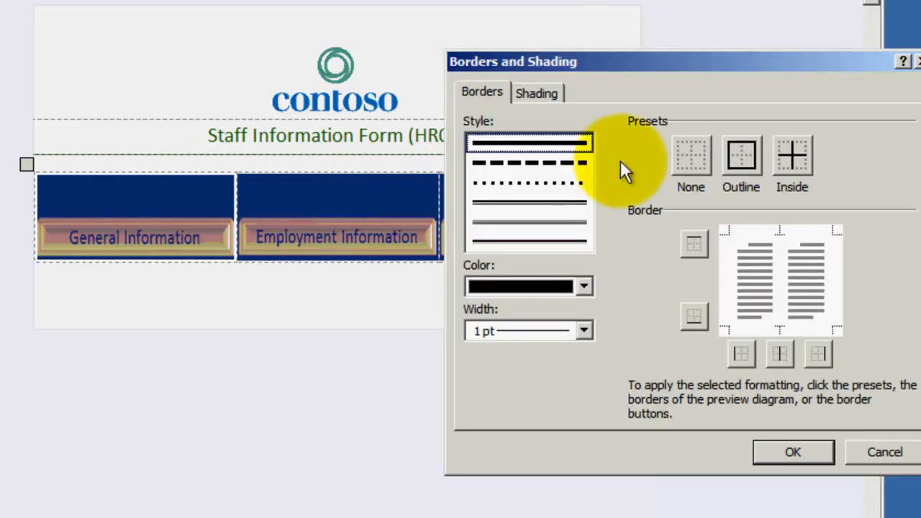
left_click(583, 286)
left_click(529, 420)
left_click(583, 331)
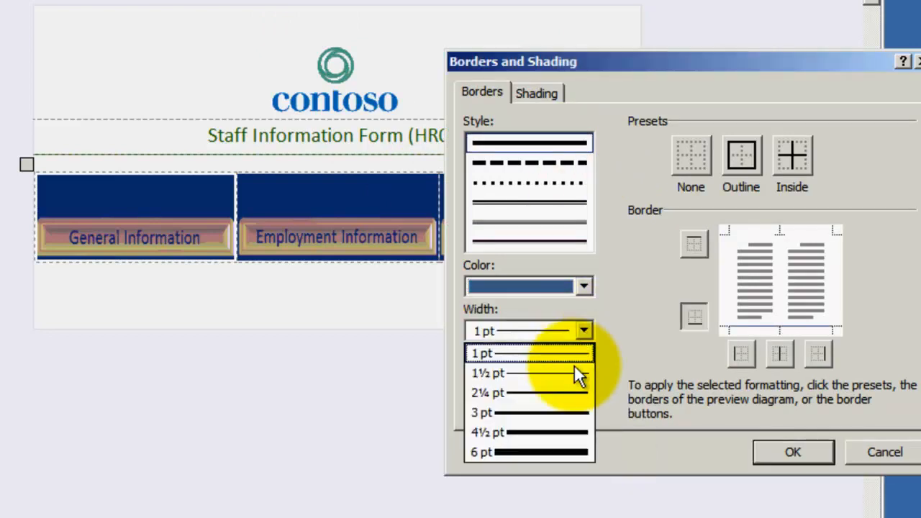
left_click(564, 412)
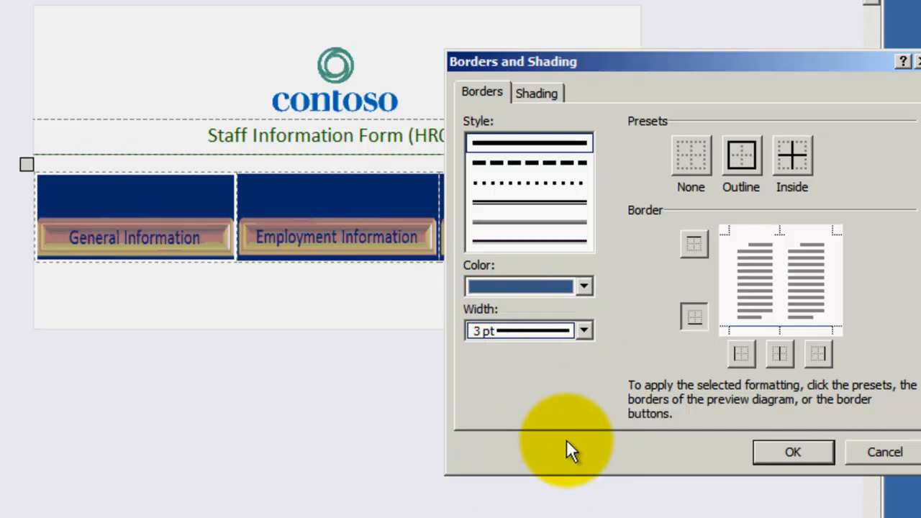
left_click(752, 329)
left_click(794, 453)
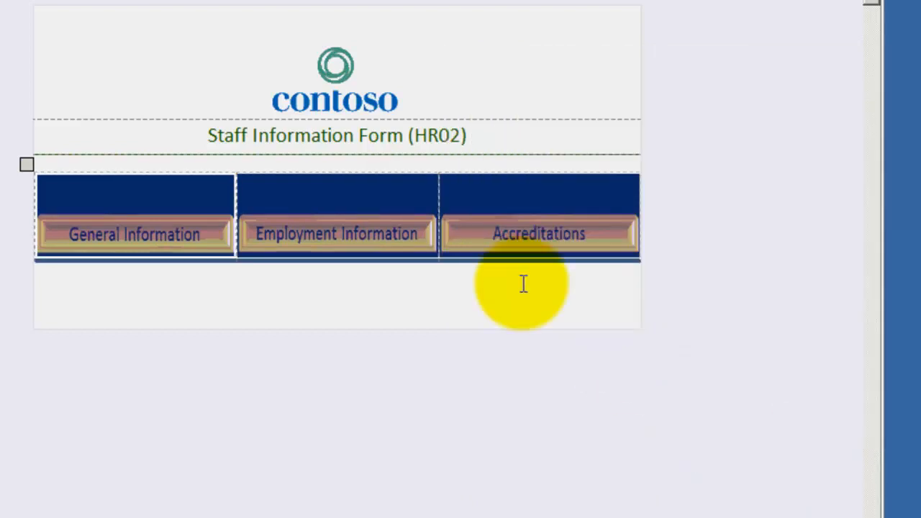
left_click(554, 291)
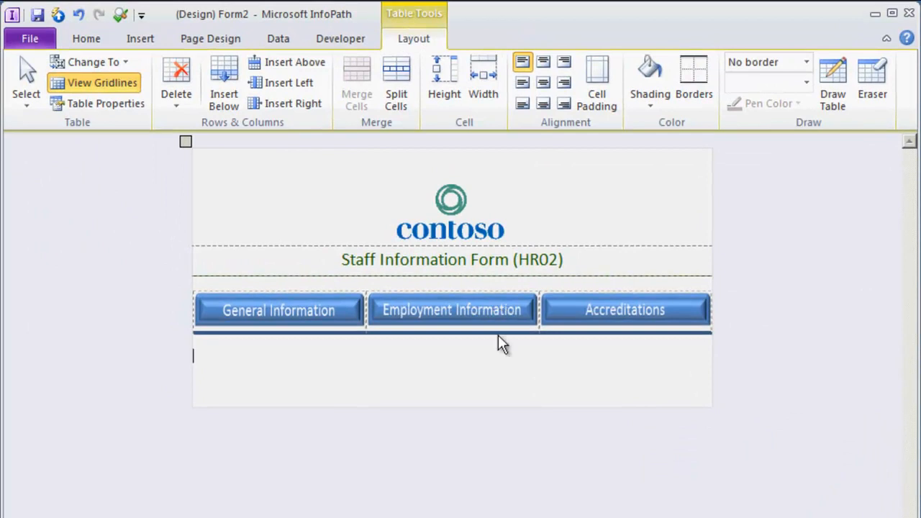
Step: Preview the form, try the hover images and clicks of the three picture buttons, and close the preview
key("ctrl+shift+b")
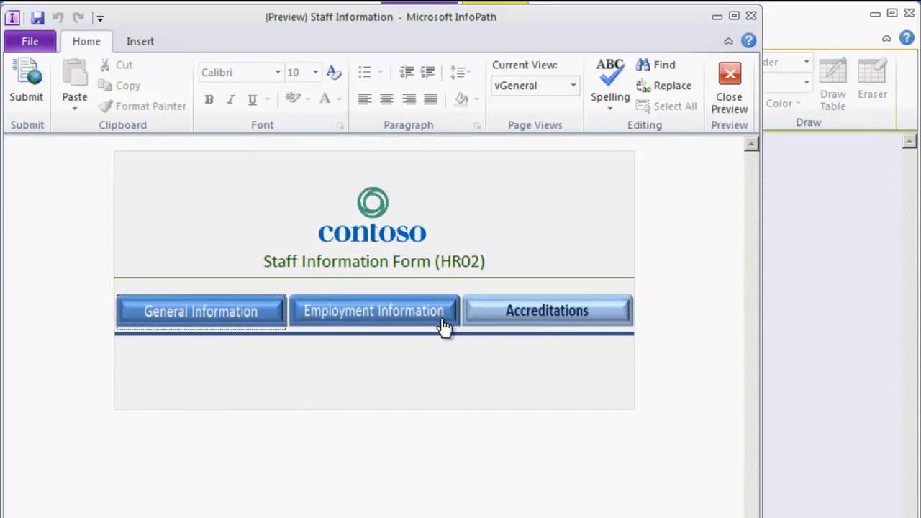
left_click(358, 318)
left_click(519, 319)
left_click(403, 322)
left_click(216, 325)
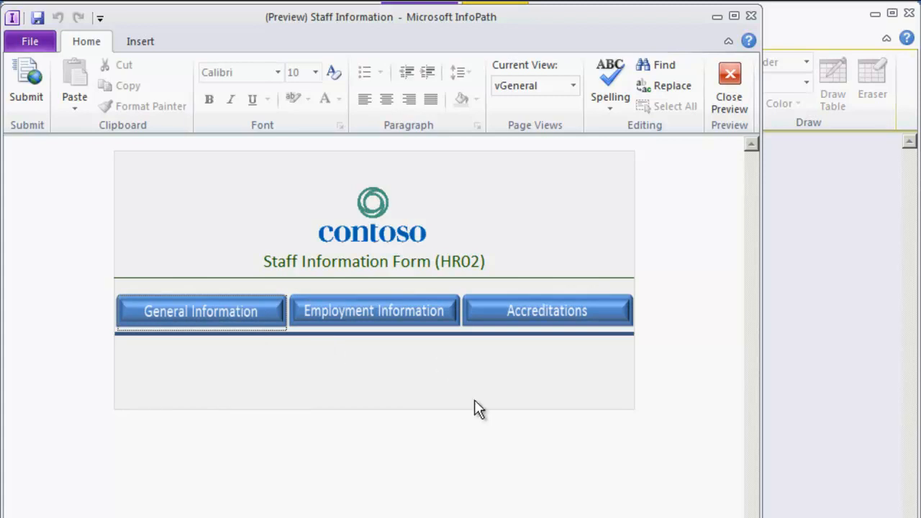
left_click(732, 104)
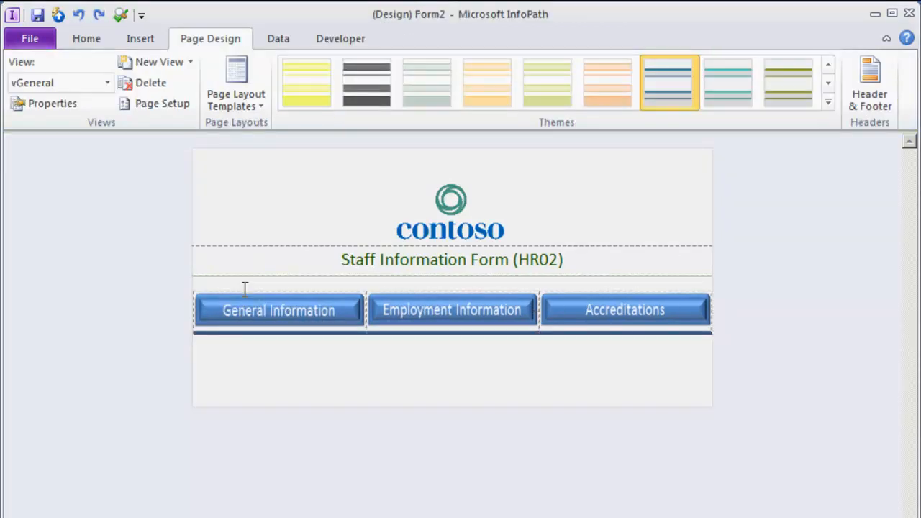
Step: Create a new view named vEmploy and delete its default page layout table
left_click(245, 288)
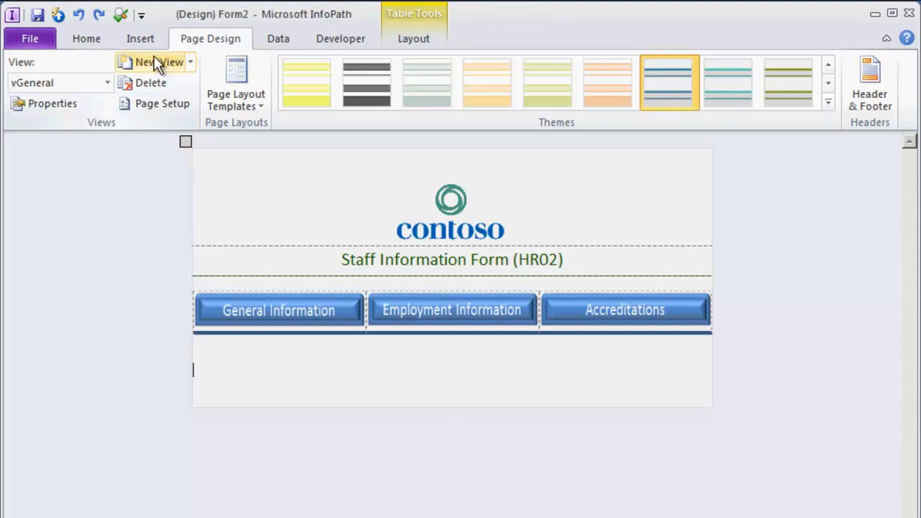
left_click(157, 63)
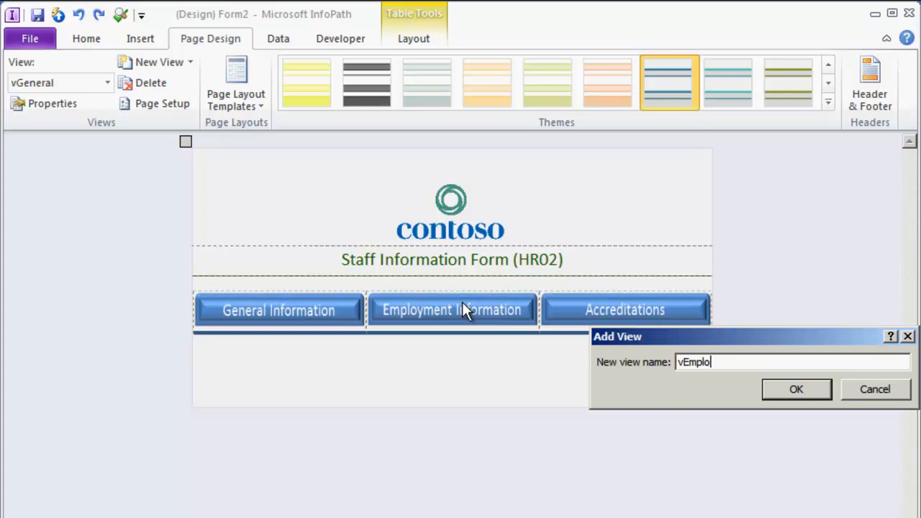
key("Return")
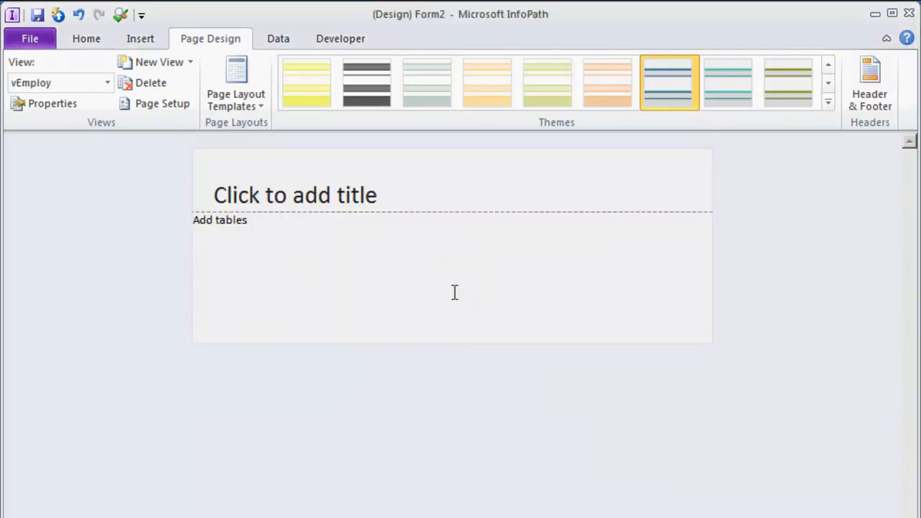
left_click(265, 180)
left_click(186, 143)
key("Delete")
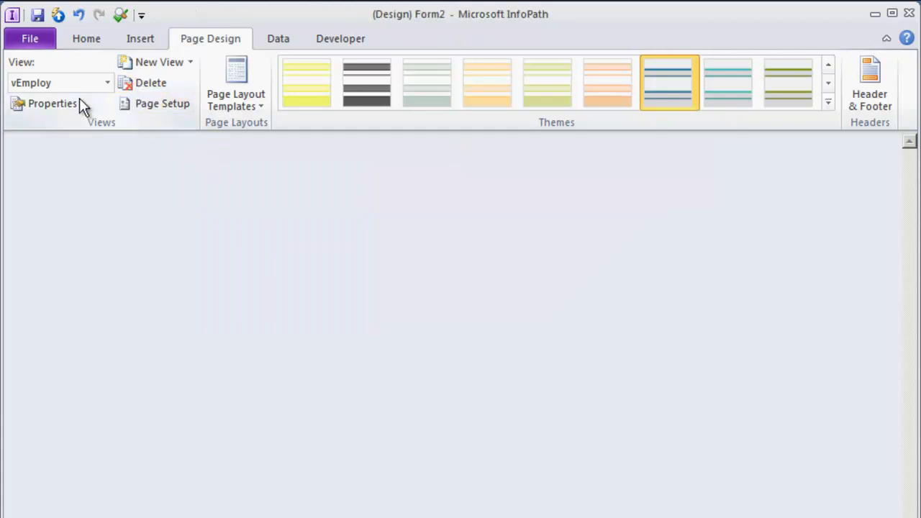
Step: Create a new view named vAccred and delete its default page layout table
left_click(150, 63)
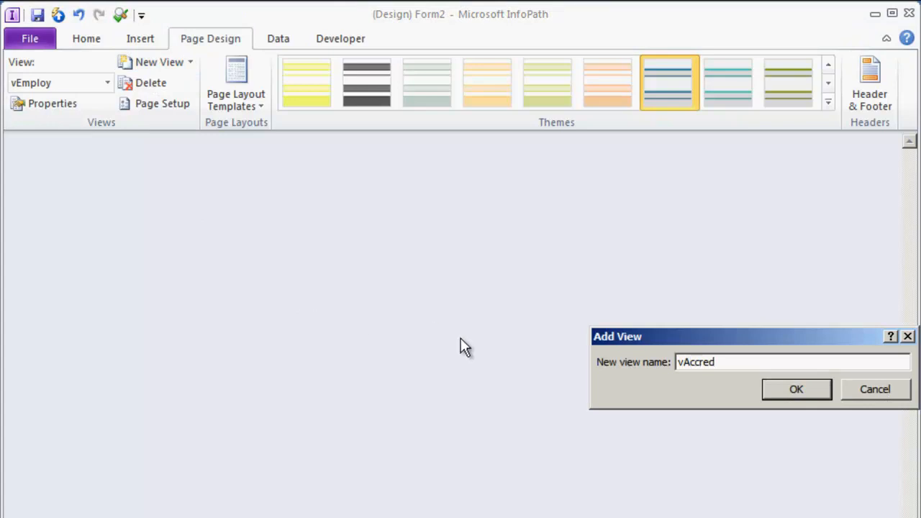
left_click(804, 395)
left_click(239, 165)
left_click(192, 146)
key("Delete")
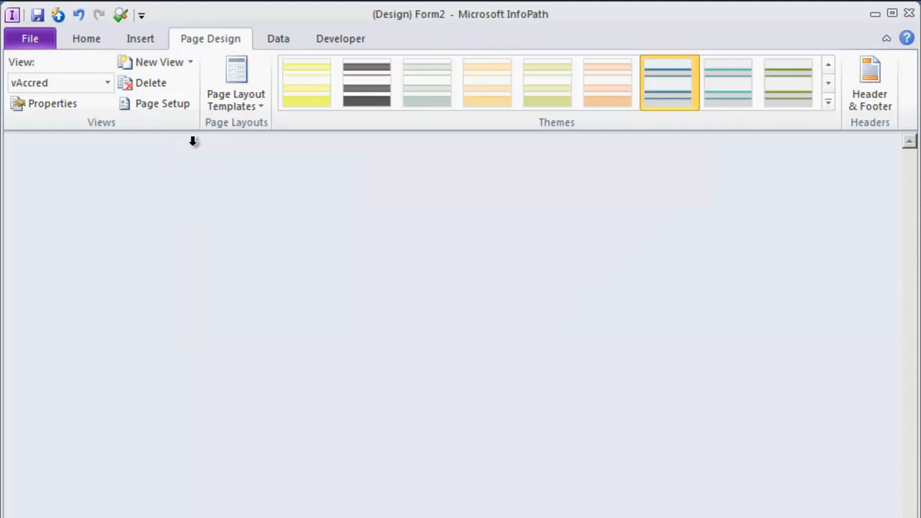
Step: Return to the vGeneral view and open rule management for the General Information picture button
left_click(105, 83)
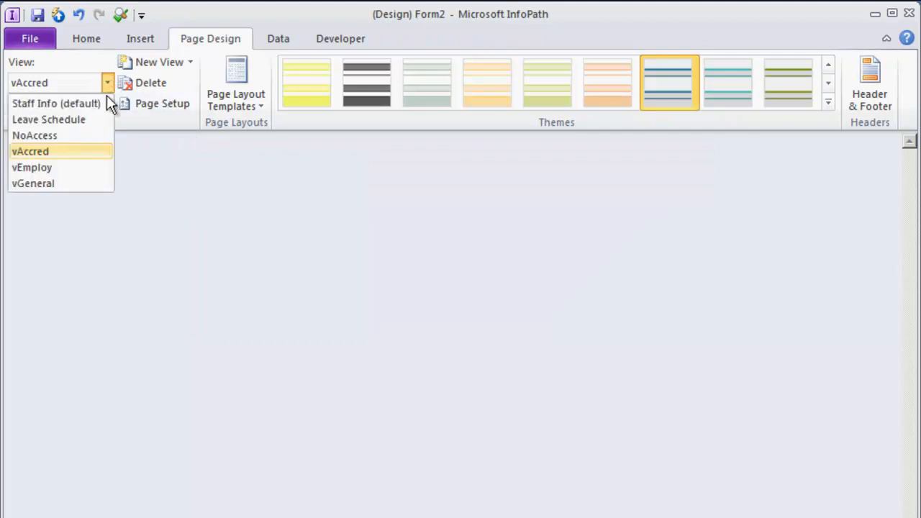
left_click(42, 182)
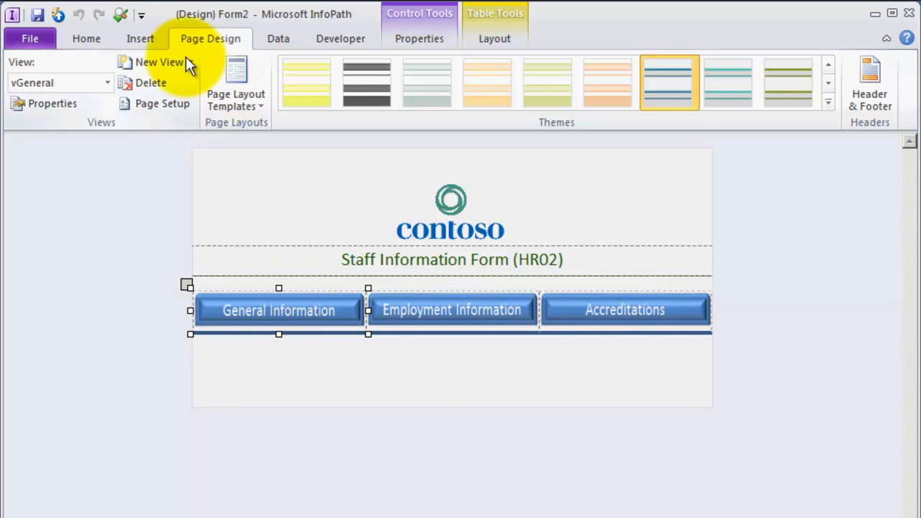
left_click(80, 41)
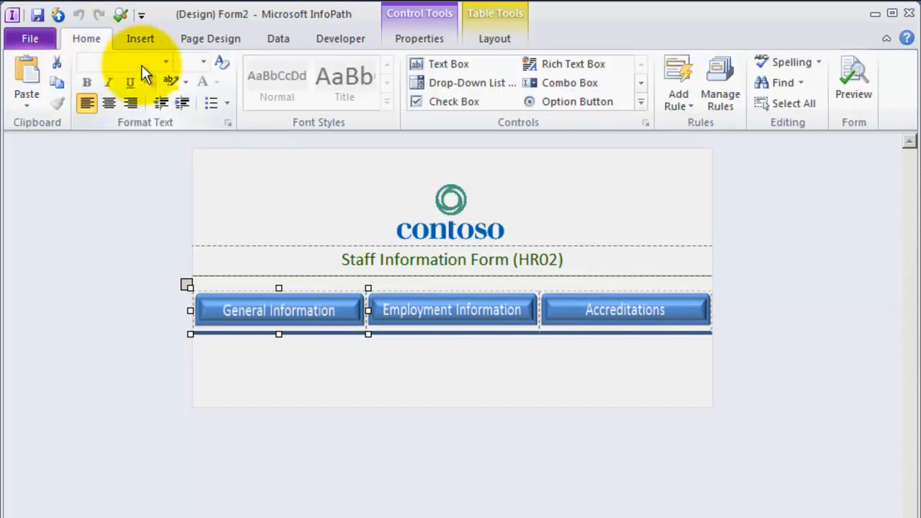
left_click(720, 100)
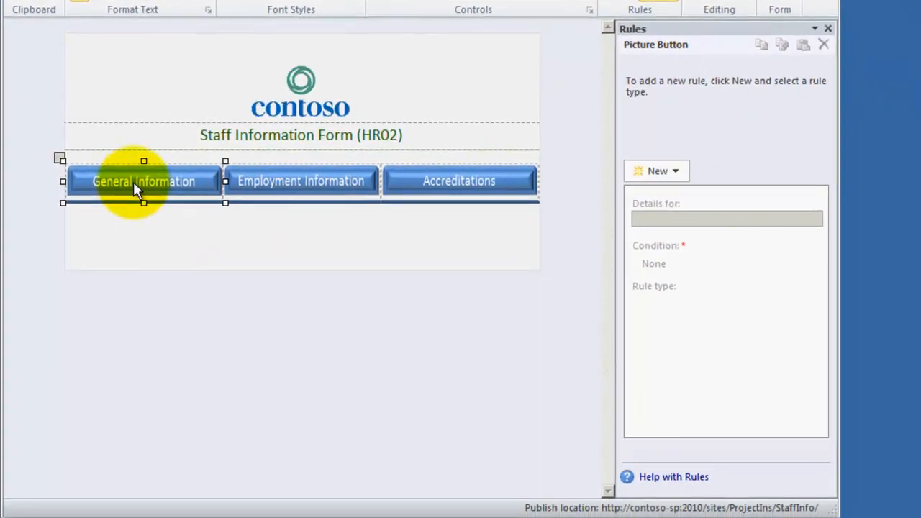
Step: Add an action rule named Switch View to the General Information button that switches to the vGeneral view
left_click(675, 173)
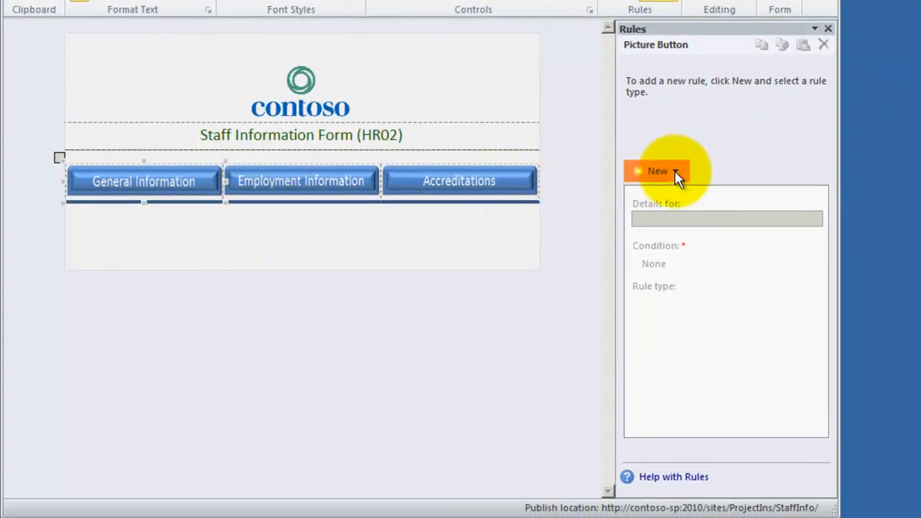
left_click(669, 232)
type("Switch View")
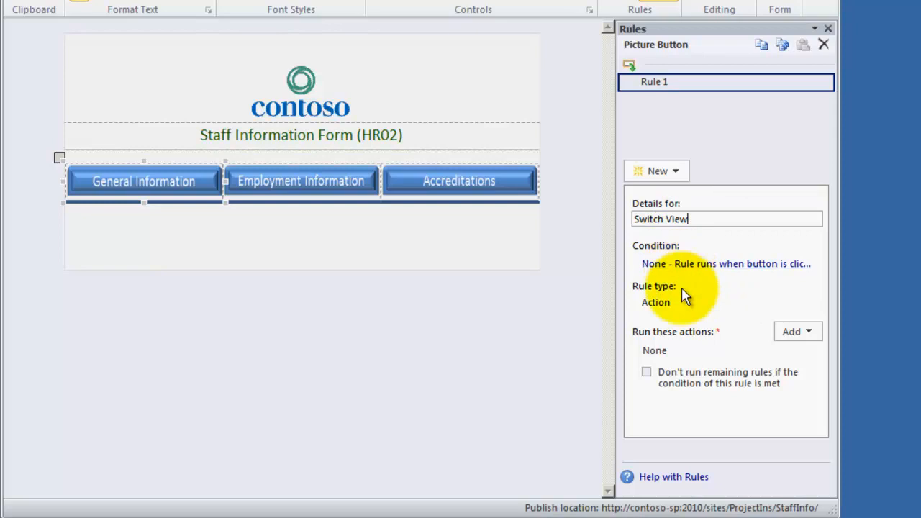
left_click(812, 334)
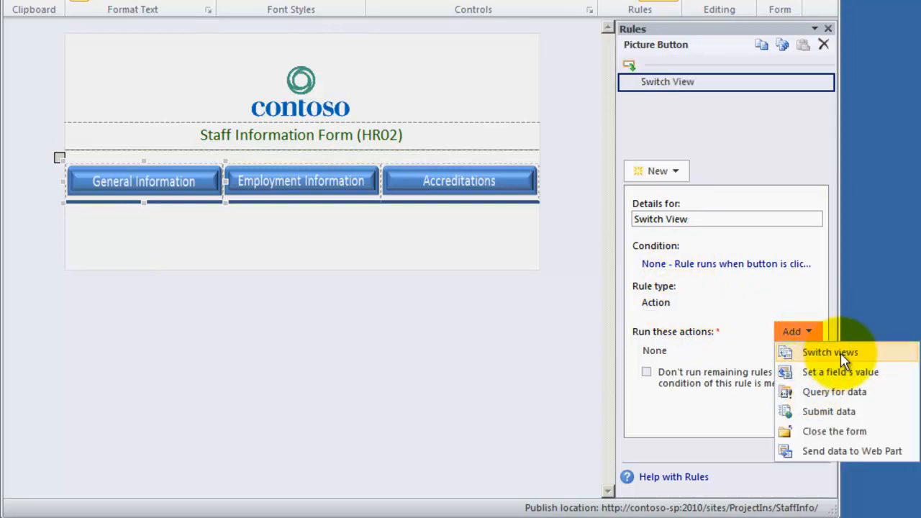
left_click(841, 354)
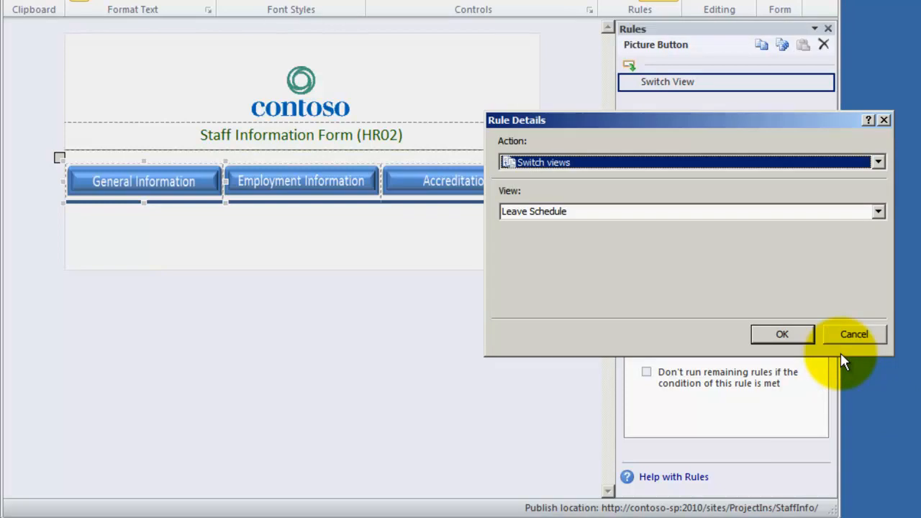
left_click(878, 211)
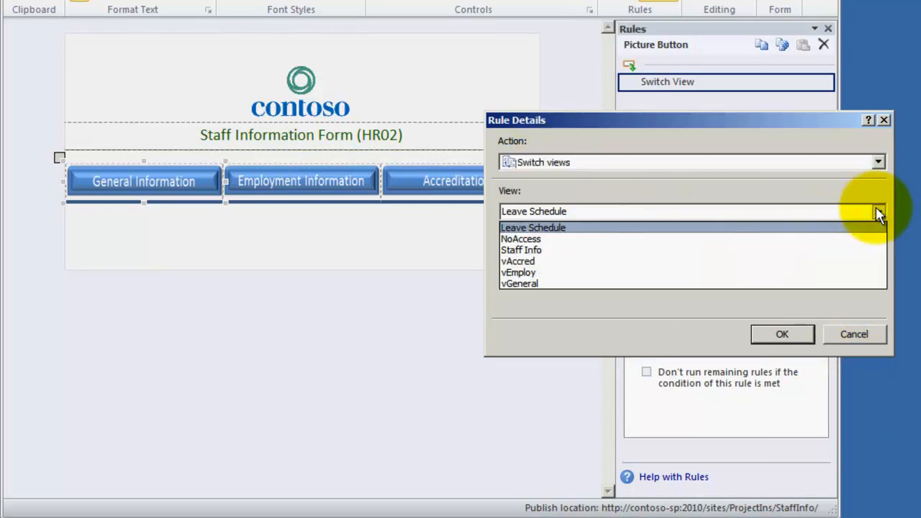
left_click(530, 283)
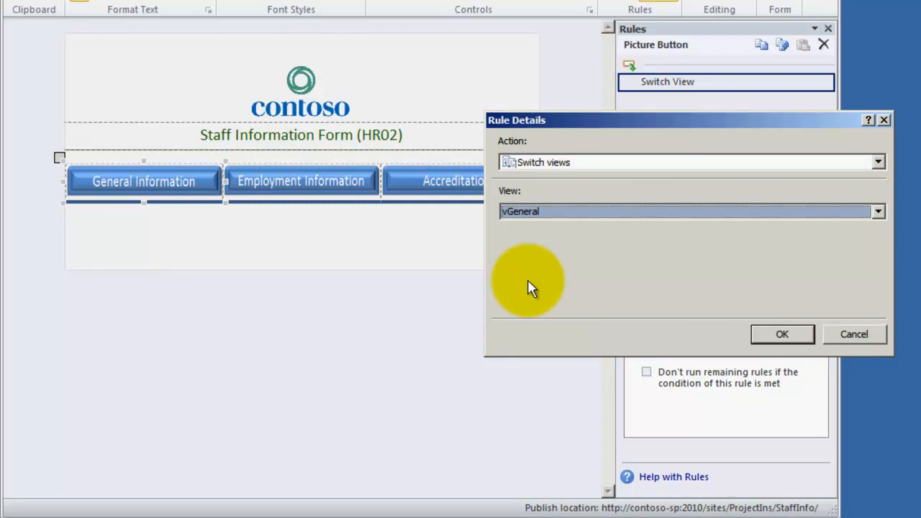
left_click(777, 335)
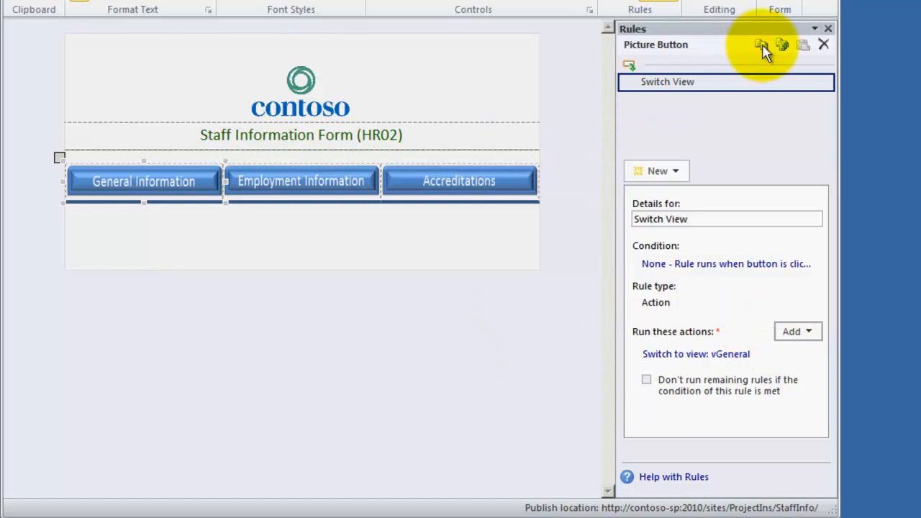
Step: Copy the Switch View rule from the General Information button to the Employment Information button
left_click(762, 45)
left_click(327, 187)
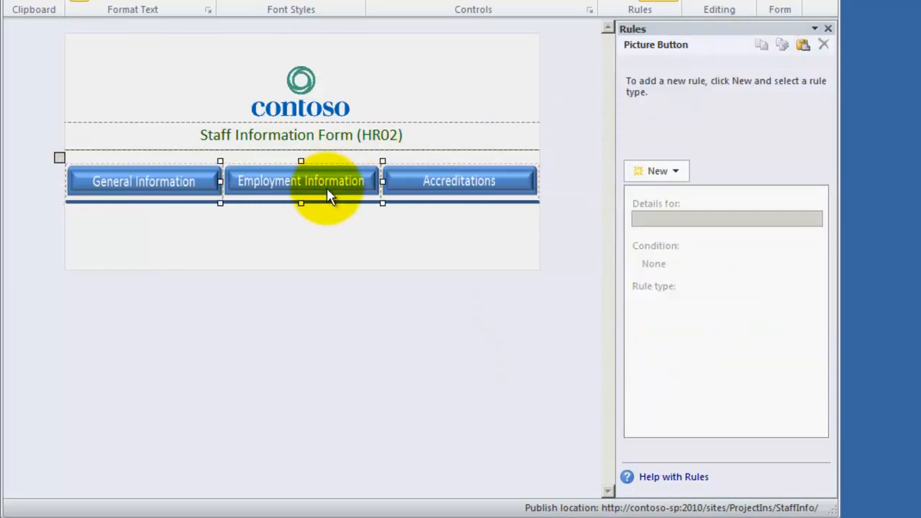
left_click(803, 44)
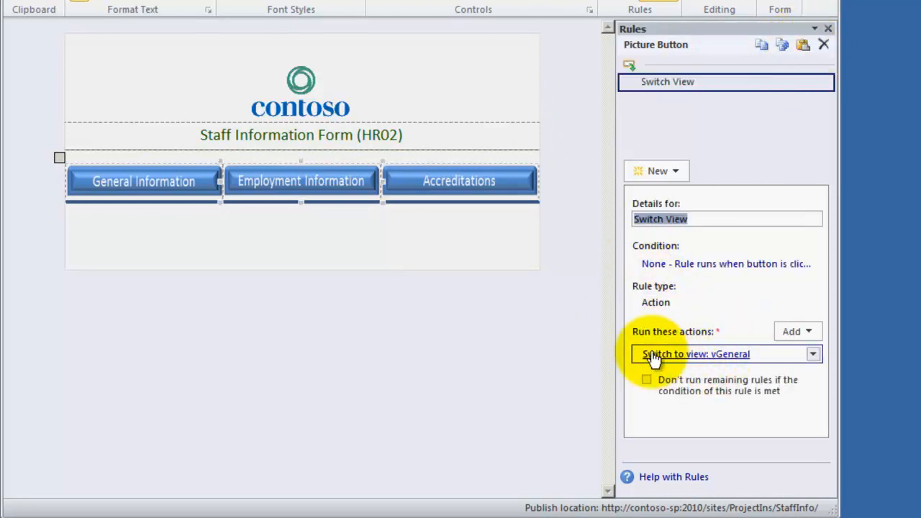
Step: Change the Employment Information button's Switch View rule so that it switches to the vEmploy view
left_click(698, 357)
left_click(879, 211)
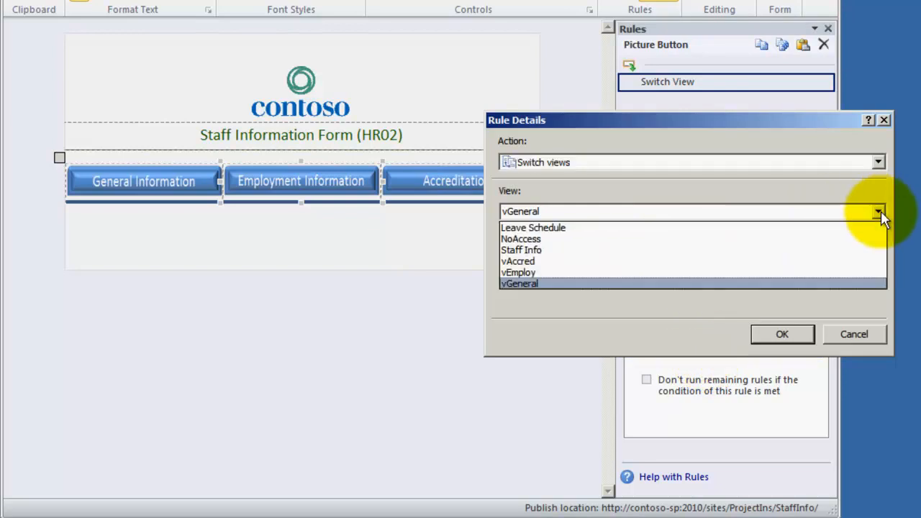
left_click(560, 273)
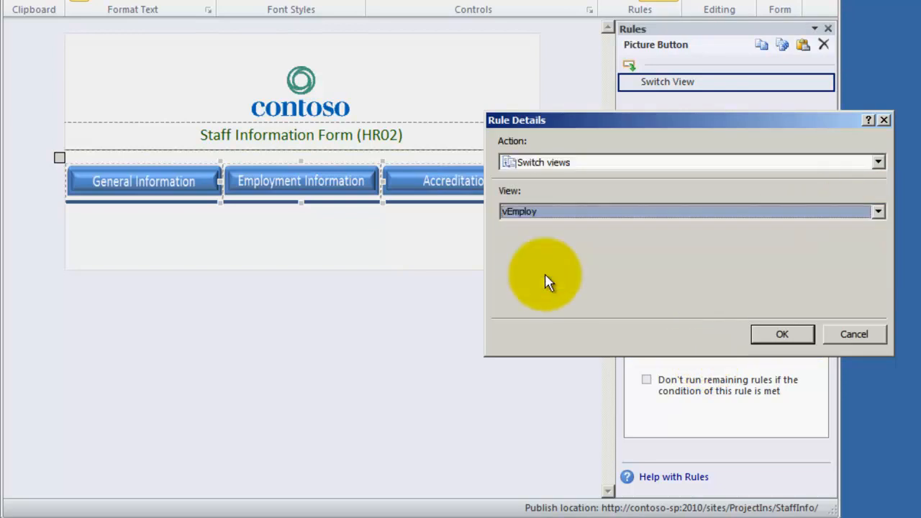
left_click(781, 333)
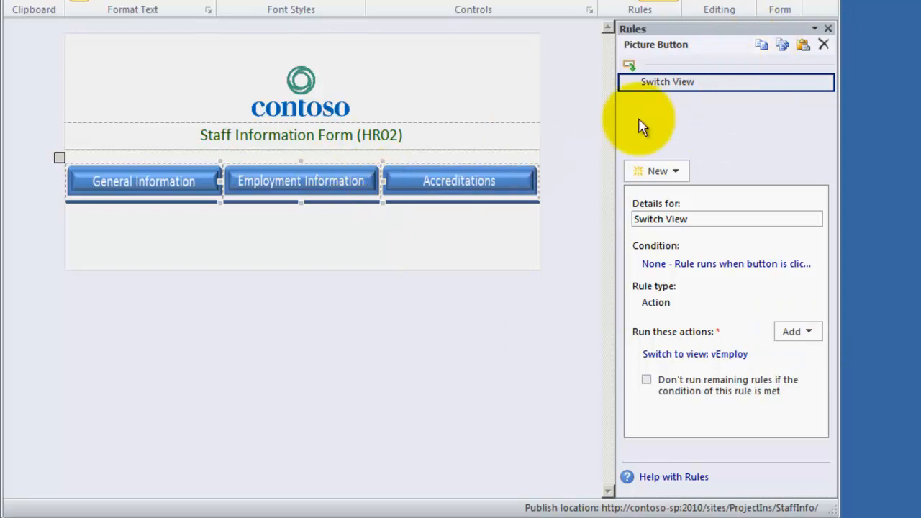
Step: Paste the Switch View rule onto the Accreditations button and set it to switch to the vAccred view
left_click(462, 191)
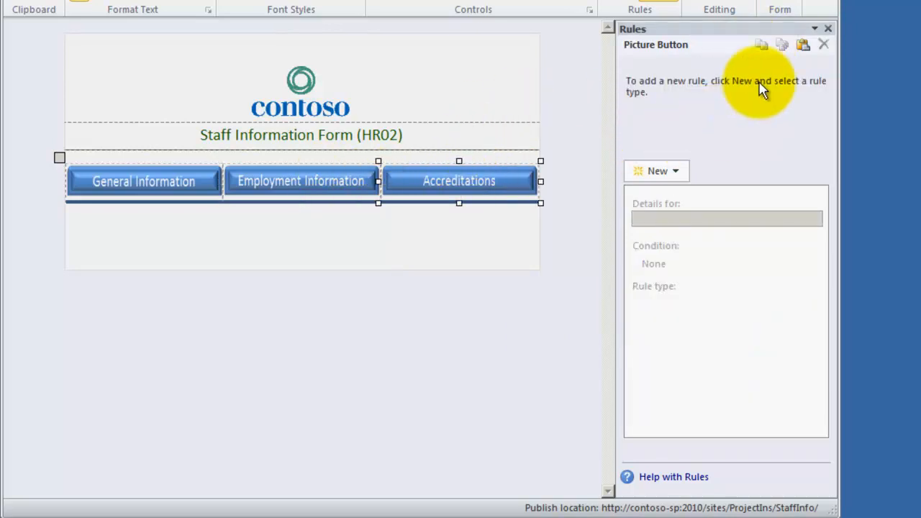
left_click(803, 45)
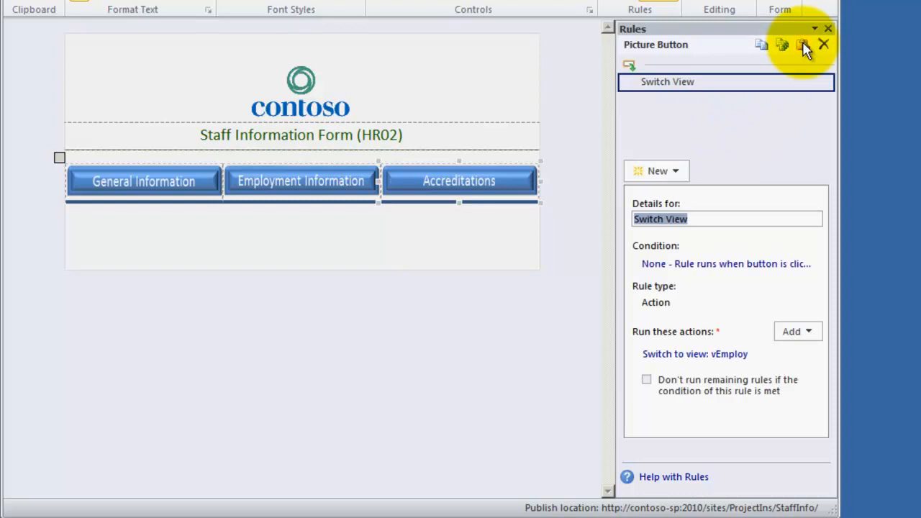
left_click(680, 354)
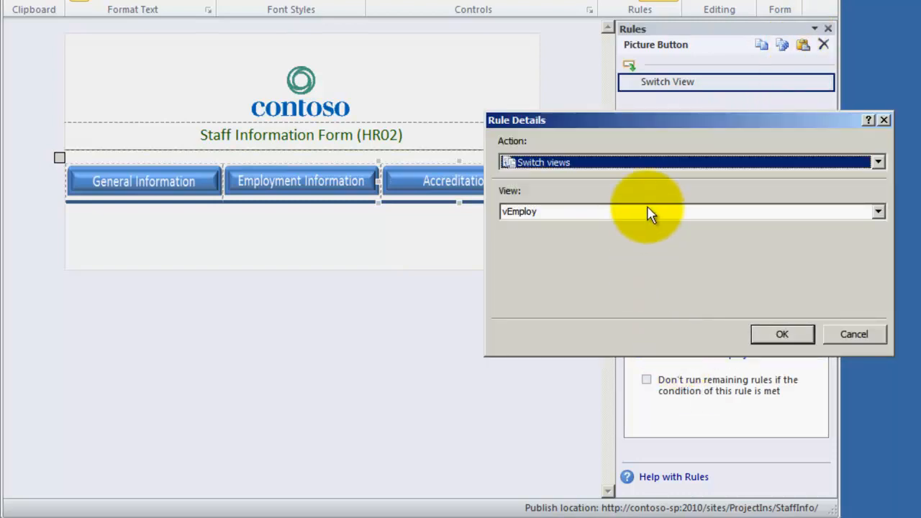
left_click(649, 214)
left_click(527, 263)
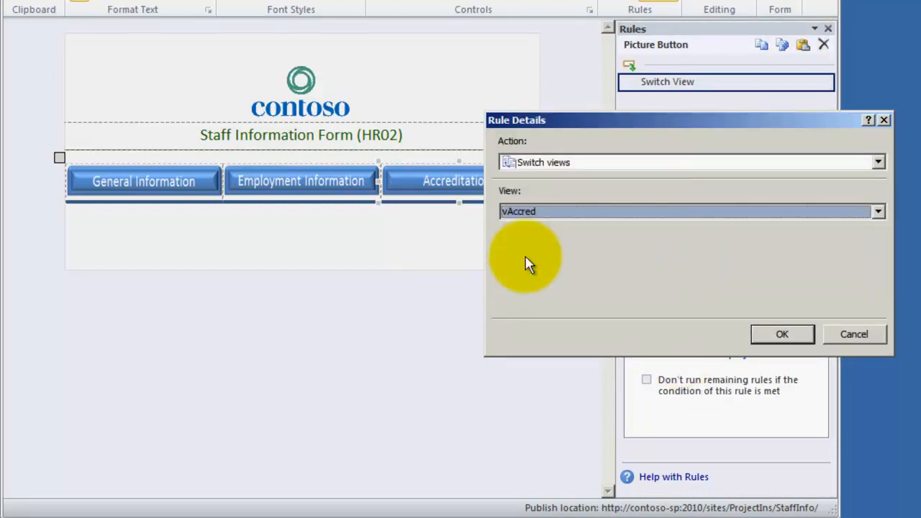
left_click(782, 334)
left_click(446, 321)
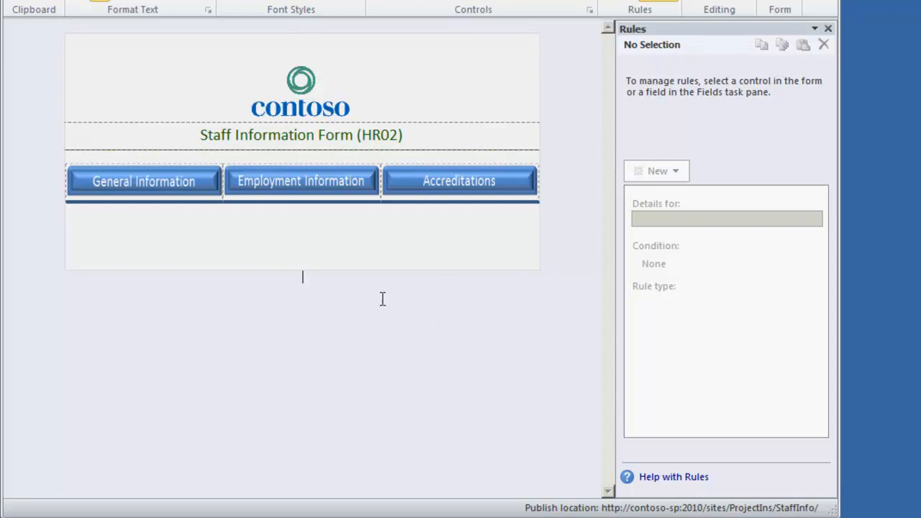
Step: Copy the entire header layout with the three navigation buttons from vGeneral into the vEmploy and vAccred views
left_click(59, 26)
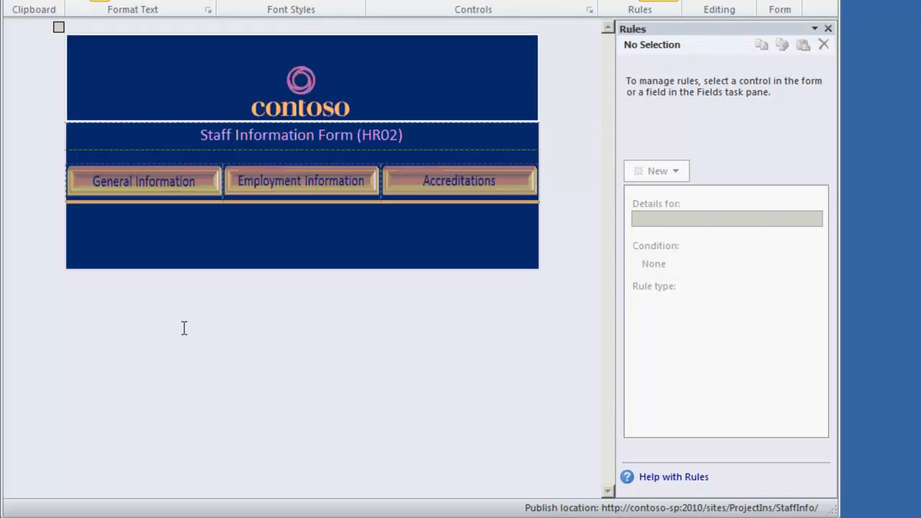
left_click(153, 0)
left_click(79, 0)
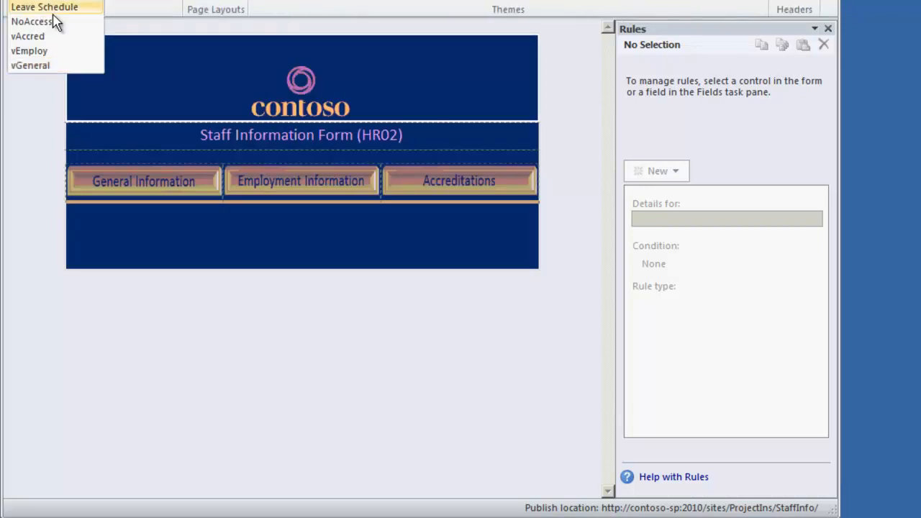
left_click(32, 52)
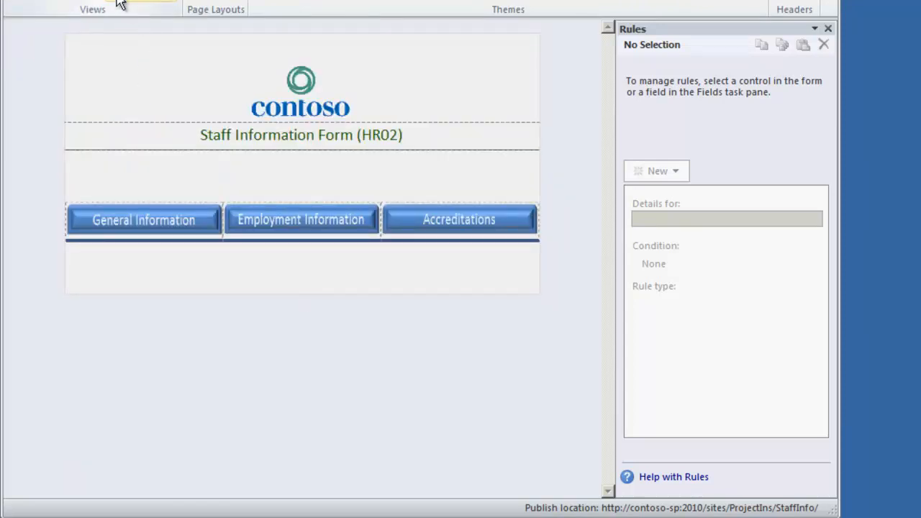
left_click(50, 2)
left_click(33, 35)
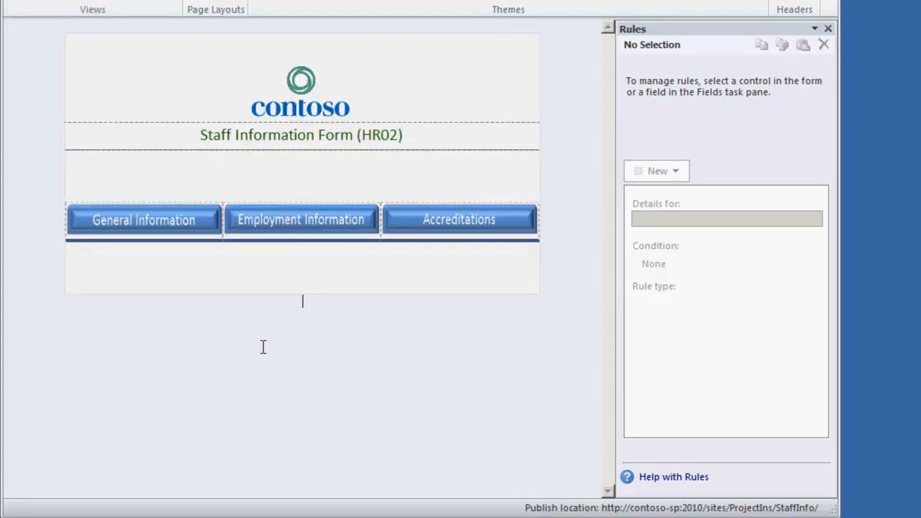
Step: Preview the form, test the Employment Information and Accreditations buttons, and close the preview
key("F5")
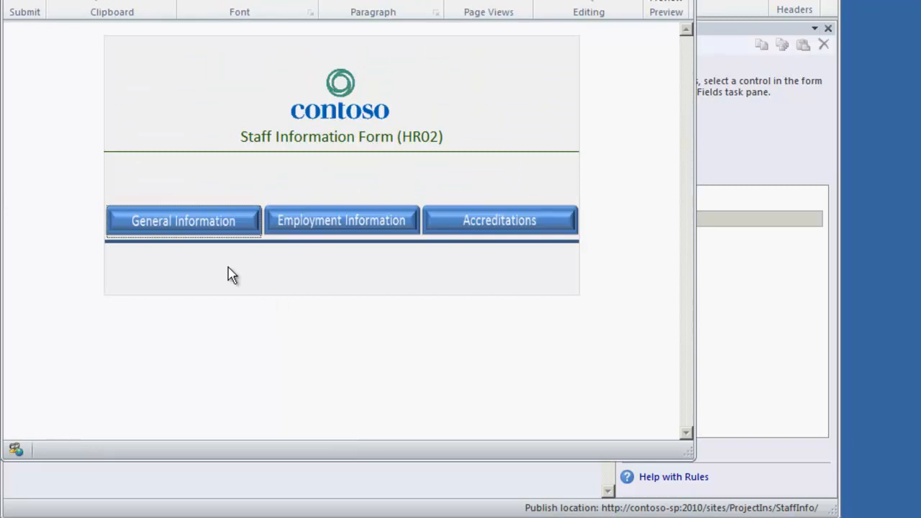
left_click(374, 229)
left_click(468, 230)
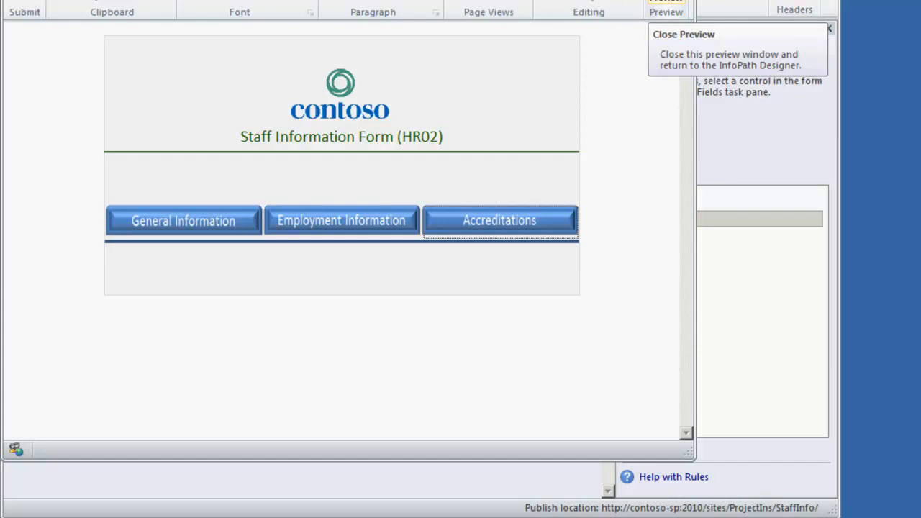
left_click(666, 6)
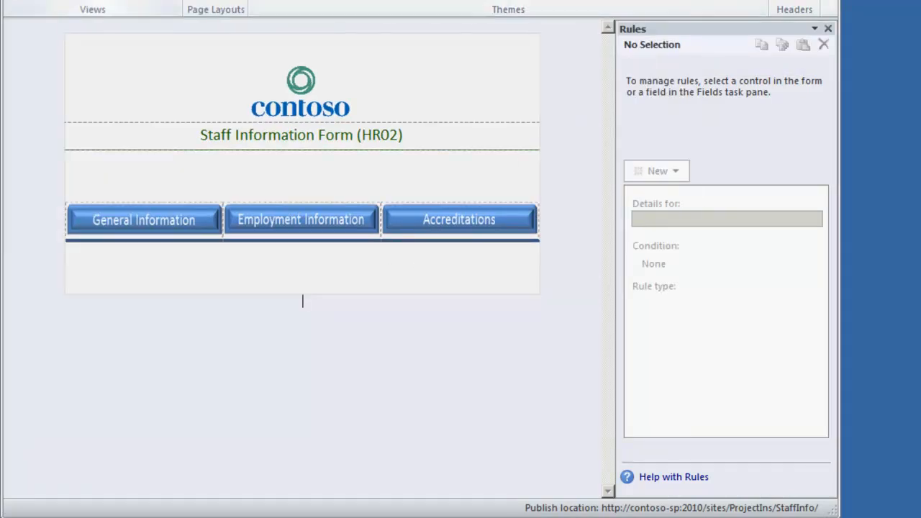
Step: Copy the General Information table from the Staff Info view into the vGeneral view below the navigation buttons
left_click(72, 2)
left_click(55, 7)
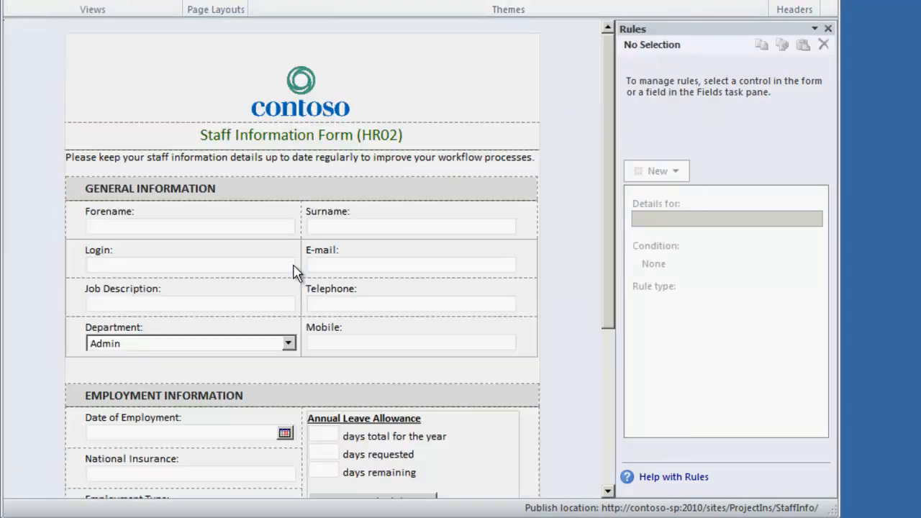
left_click(59, 170)
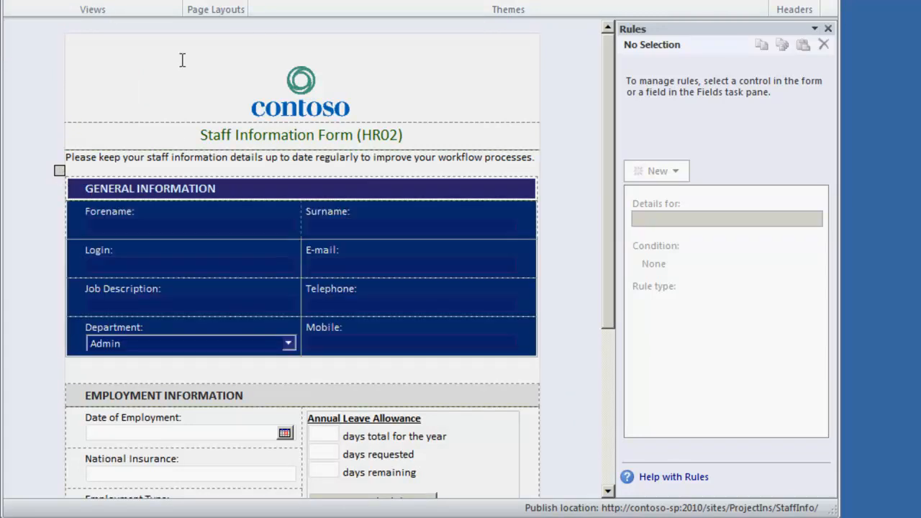
left_click(72, 1)
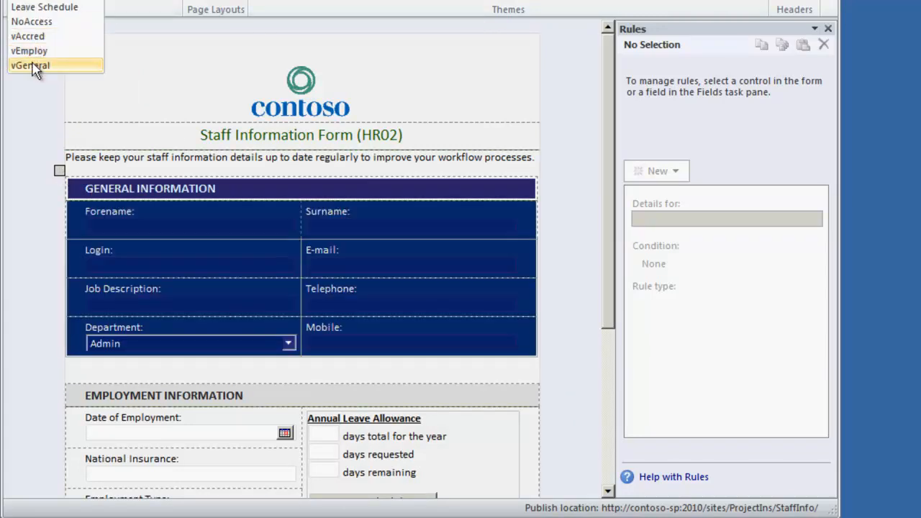
left_click(33, 66)
left_click(88, 221)
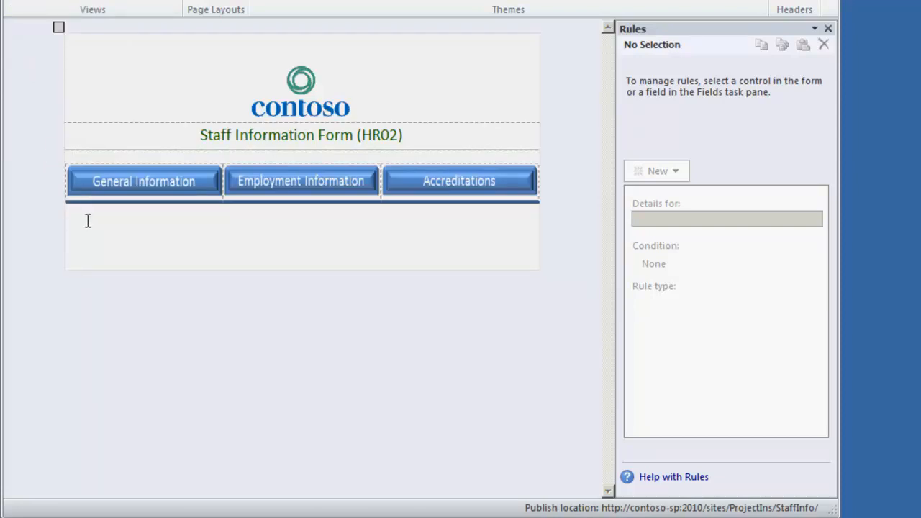
key("ctrl+v")
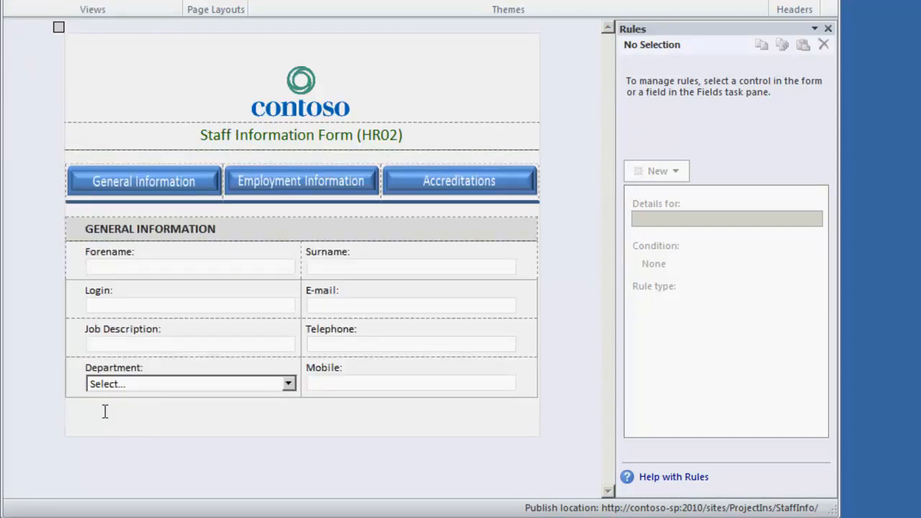
Step: Remove the blank line between the navigation buttons and the General Information table in vGeneral
key("Delete")
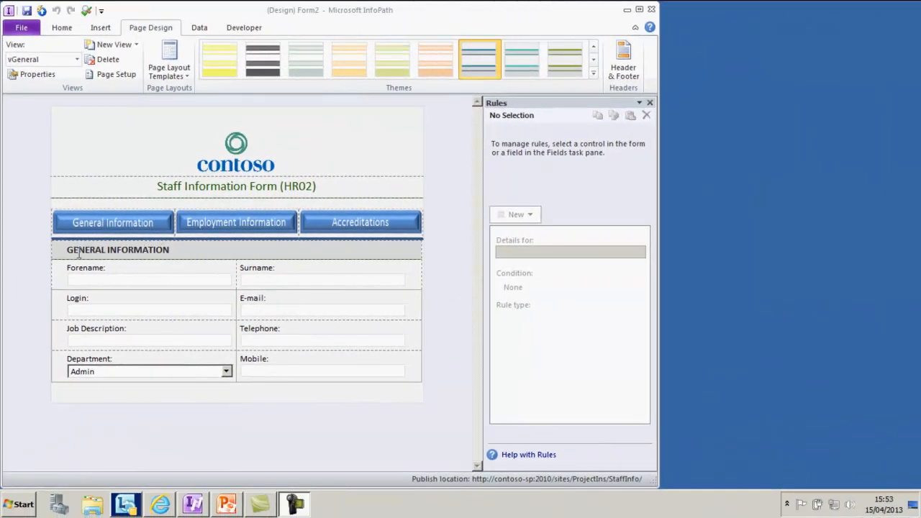
left_click(55, 252)
left_click(46, 237)
left_click(180, 411)
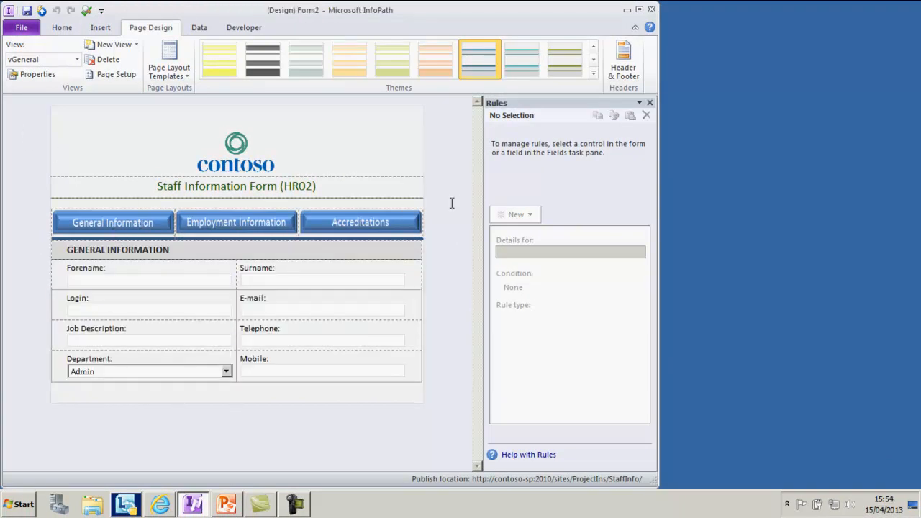
Step: Preview the form, switch repeatedly between the General Information, Employment Information and Accreditations views to test navigation, and close the preview
key("ctrl+shift+b")
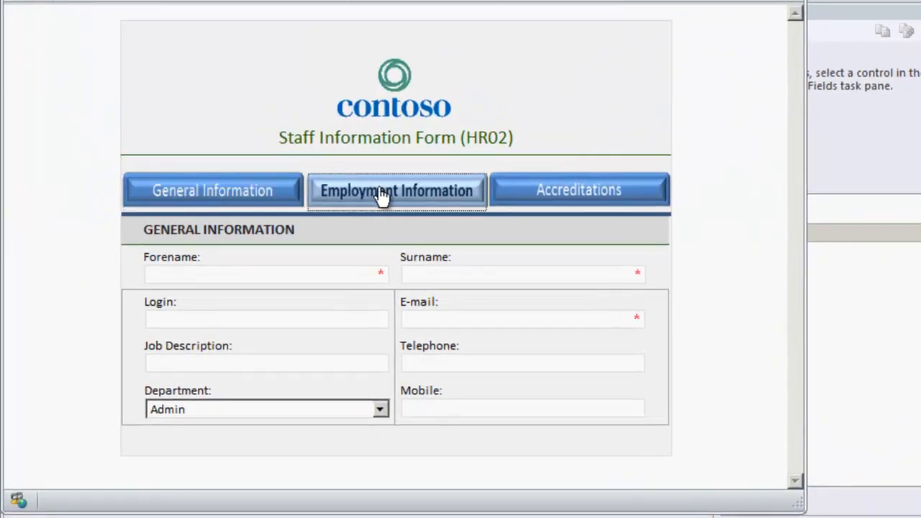
left_click(360, 194)
left_click(565, 197)
left_click(417, 190)
left_click(275, 189)
left_click(364, 193)
left_click(551, 193)
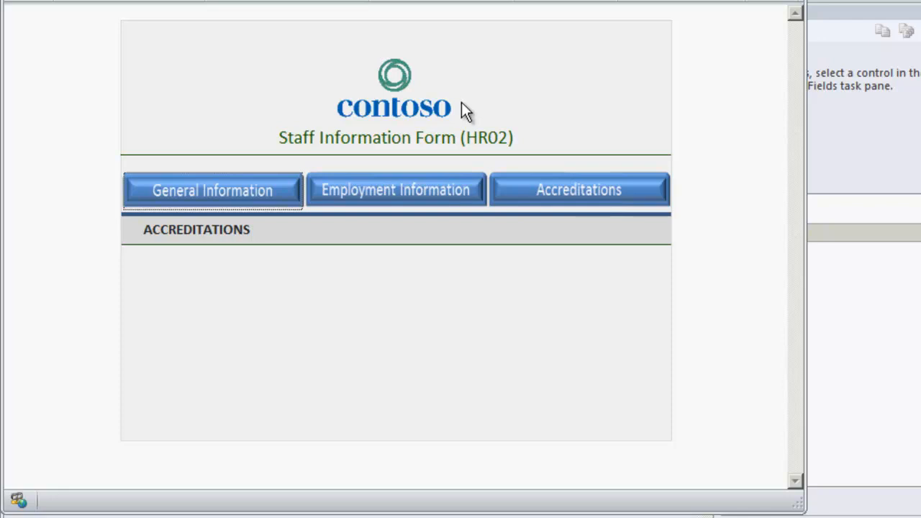
left_click(233, 179)
left_click(391, 195)
left_click(565, 197)
left_click(446, 197)
left_click(261, 199)
left_click(390, 201)
left_click(572, 202)
left_click(436, 201)
left_click(241, 192)
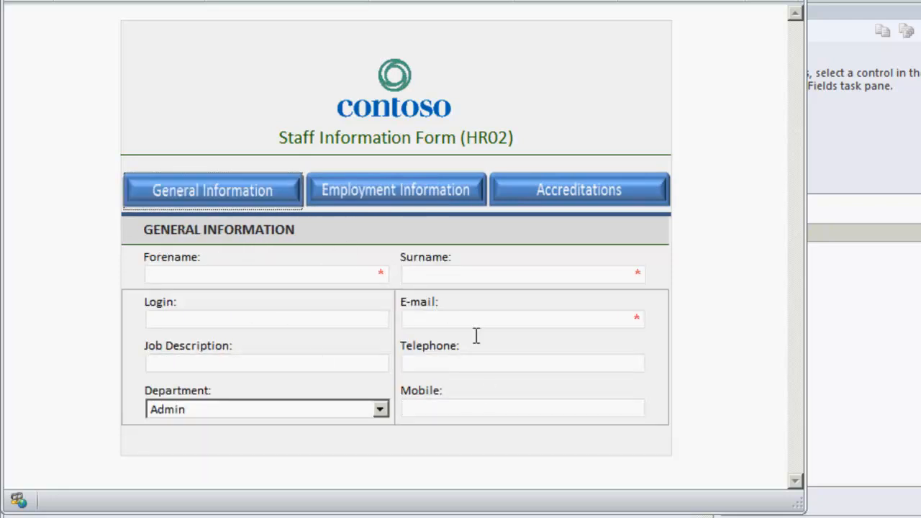
left_click(422, 189)
left_click(575, 195)
left_click(252, 191)
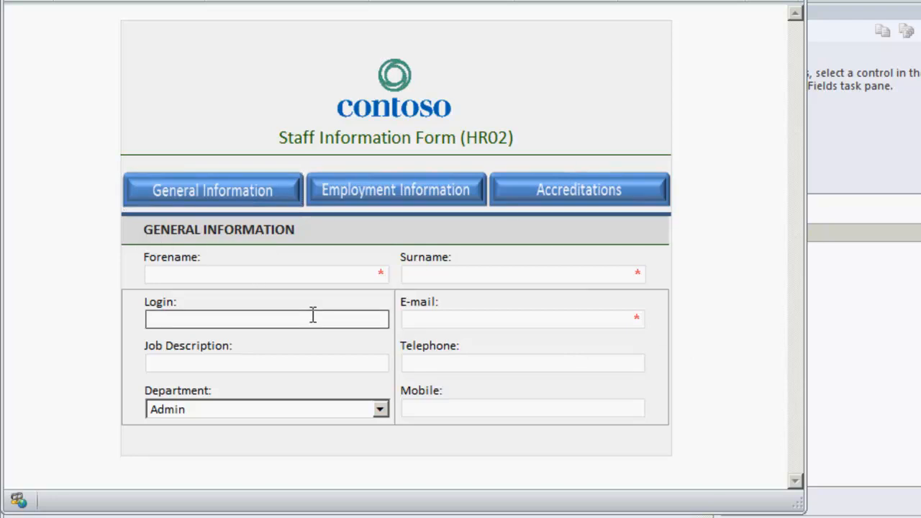
left_click(436, 188)
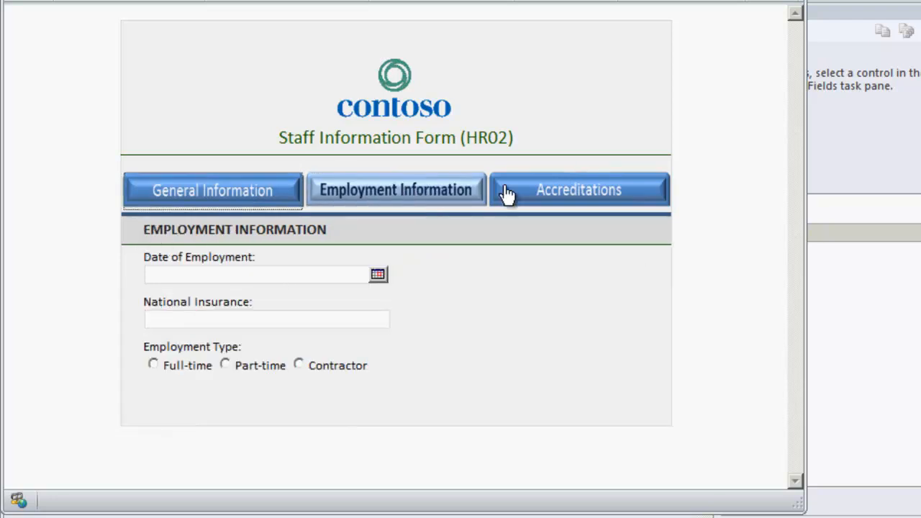
left_click(524, 197)
left_click(420, 196)
left_click(240, 200)
left_click(576, 190)
left_click(768, 2)
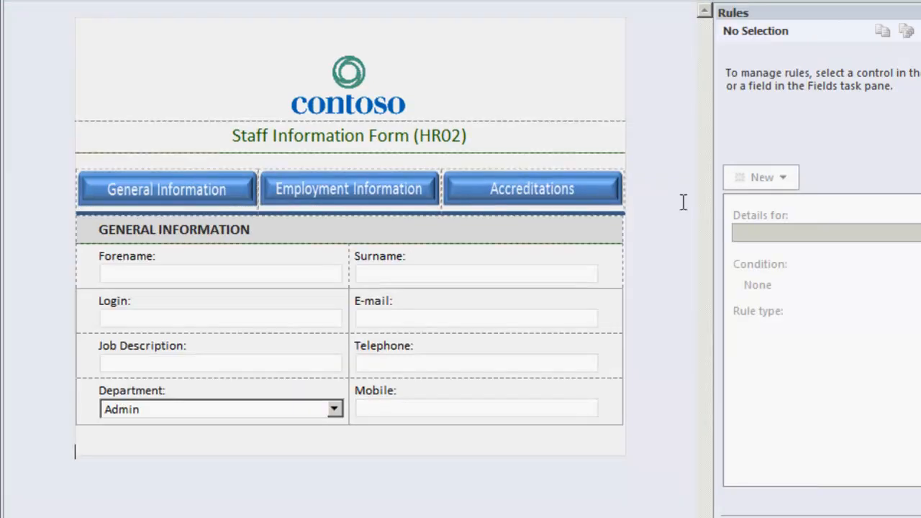
Step: Set the picture of the General Information button in vGeneral to GenAct.png in its picture button properties
left_click(139, 194)
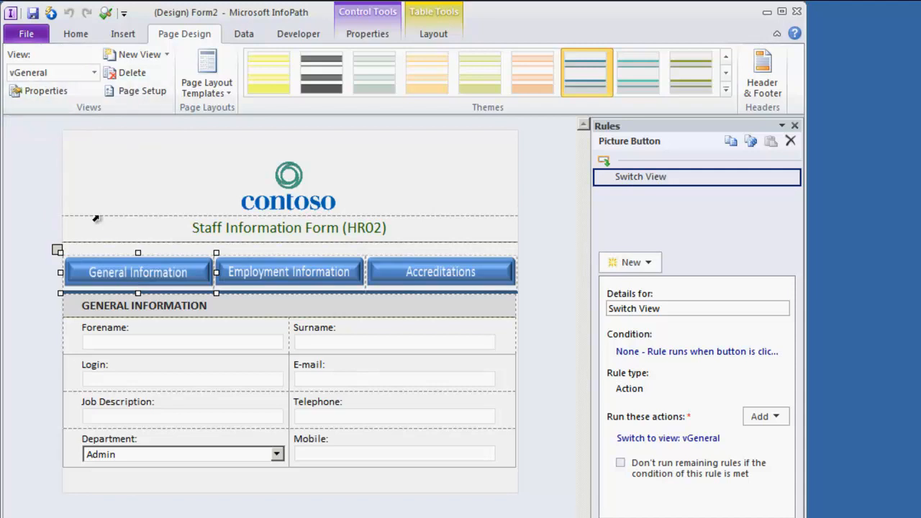
right_click(151, 277)
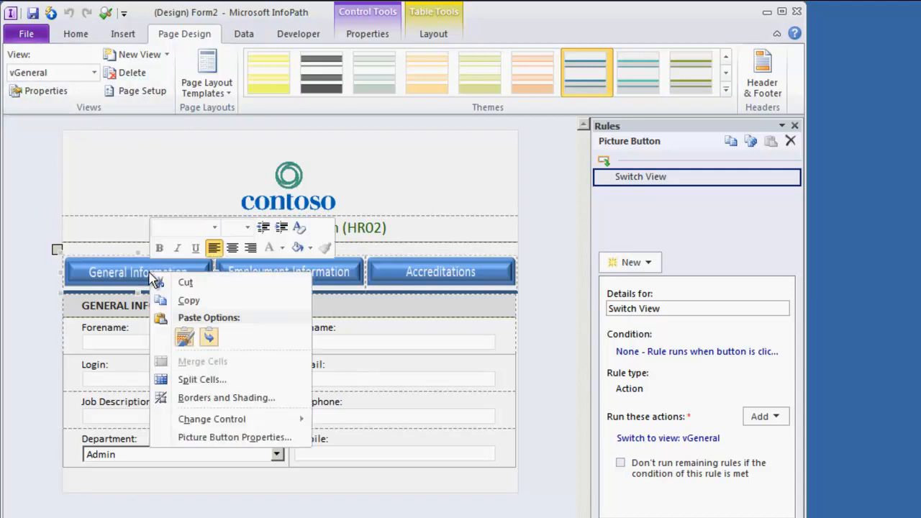
left_click(226, 437)
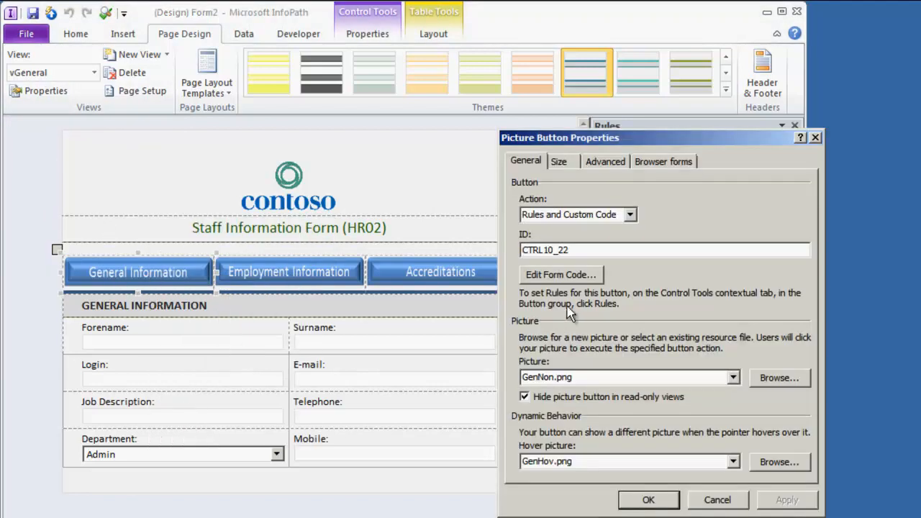
left_click(733, 378)
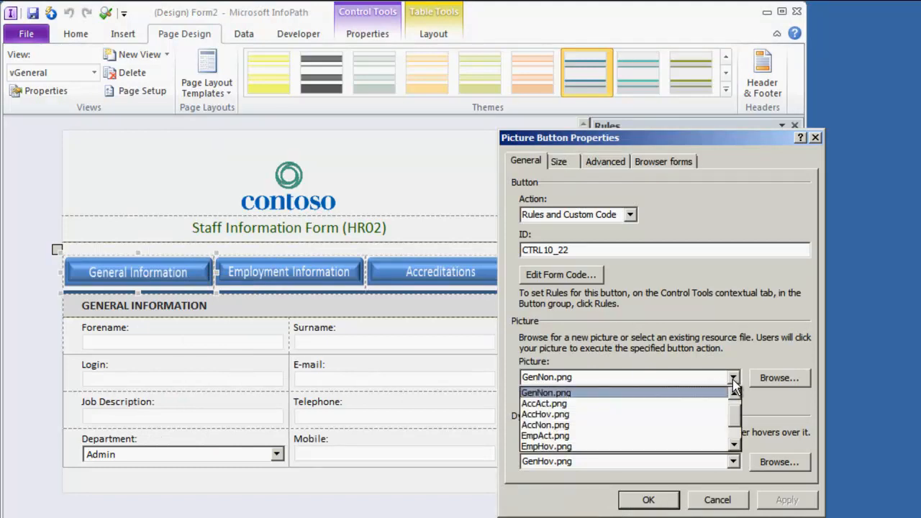
left_click(734, 394)
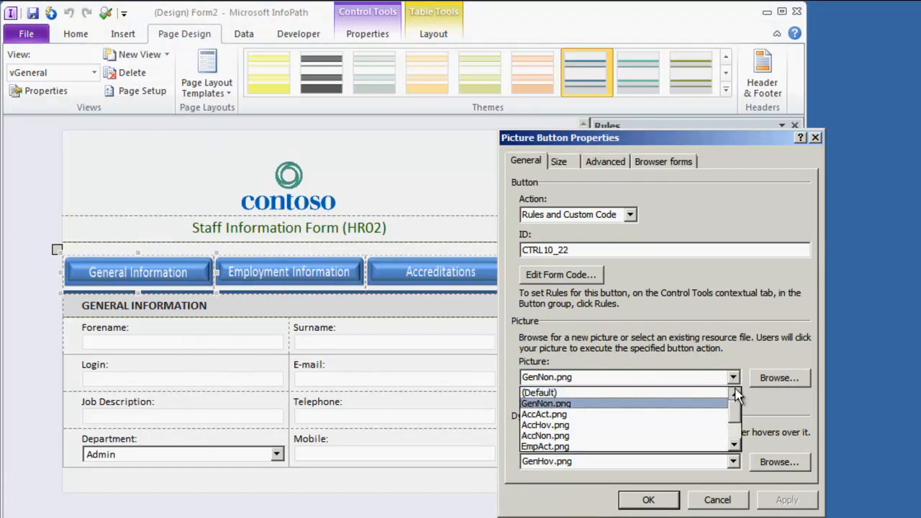
left_click(735, 444)
left_click(734, 444)
left_click(735, 444)
left_click(735, 444)
left_click(565, 436)
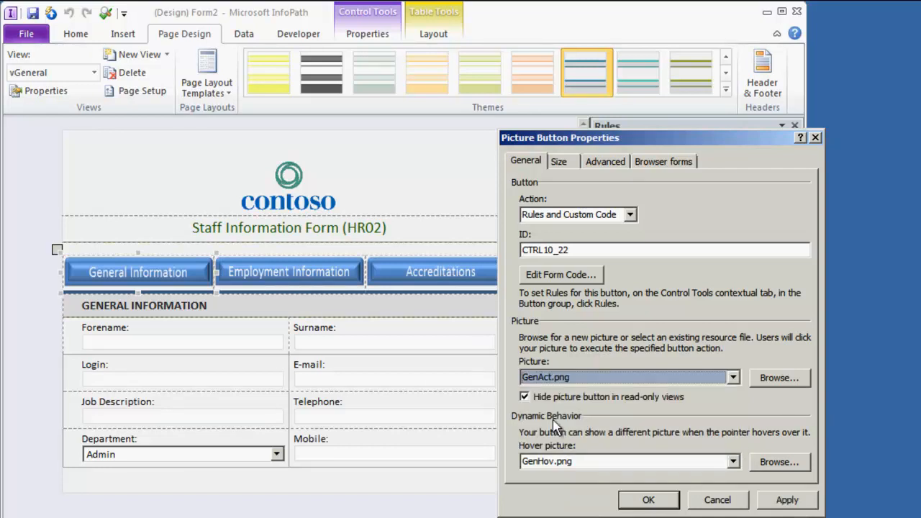
Step: Set the hover picture of the General Information button in vGeneral to (None) and apply the properties
left_click(590, 462)
scroll(586, 486, "up", 1)
left_click(566, 476)
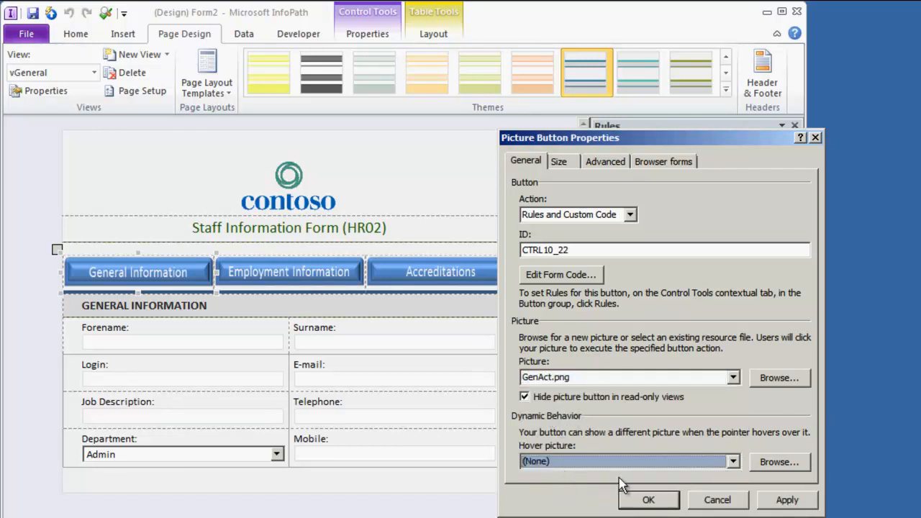
left_click(648, 499)
Step: Check the Employment Information button's size and set the General Information button's height to match it at 42 px
right_click(259, 276)
left_click(337, 439)
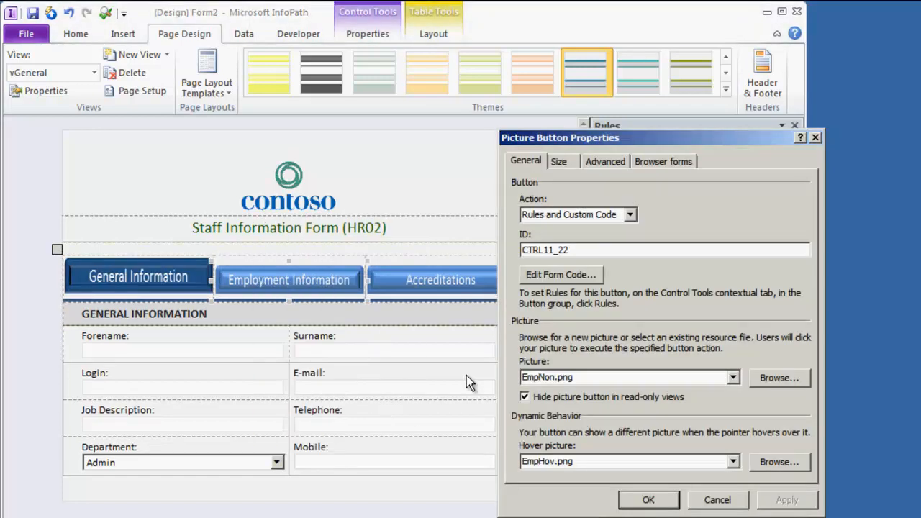
left_click(560, 162)
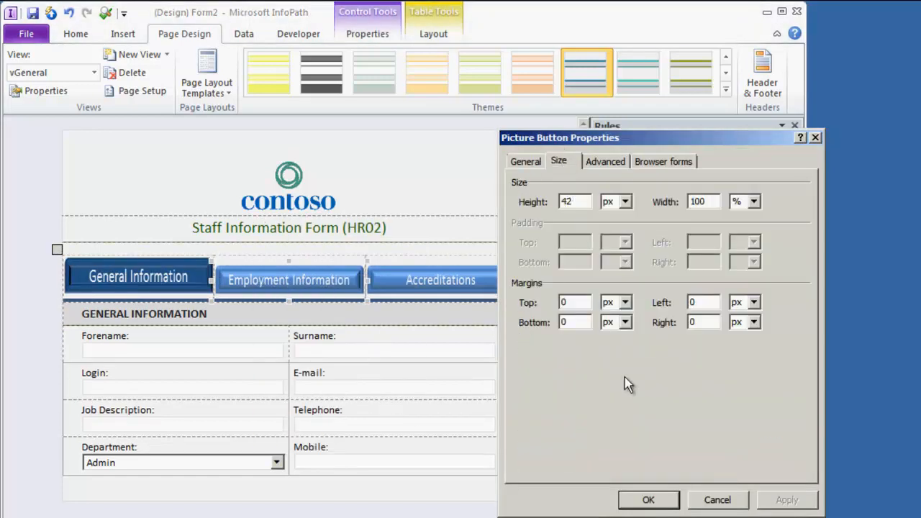
left_click_drag(581, 201, 537, 202)
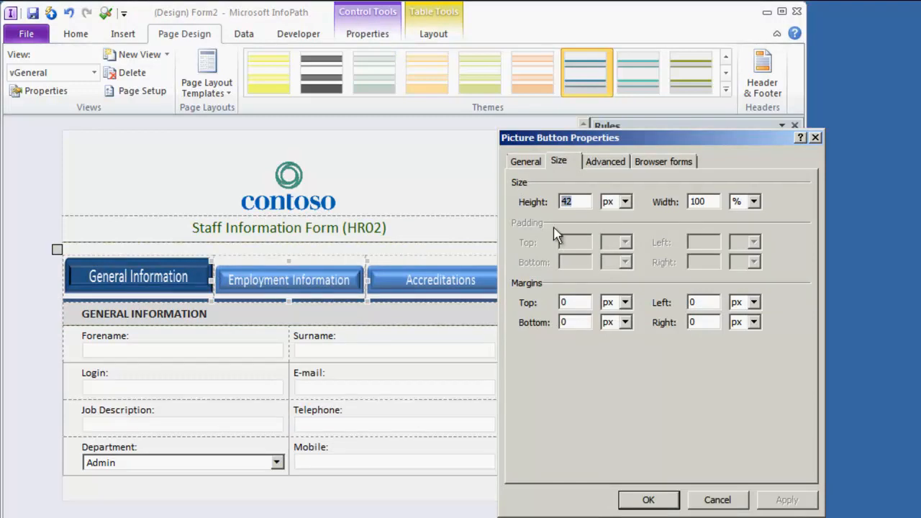
left_click(648, 500)
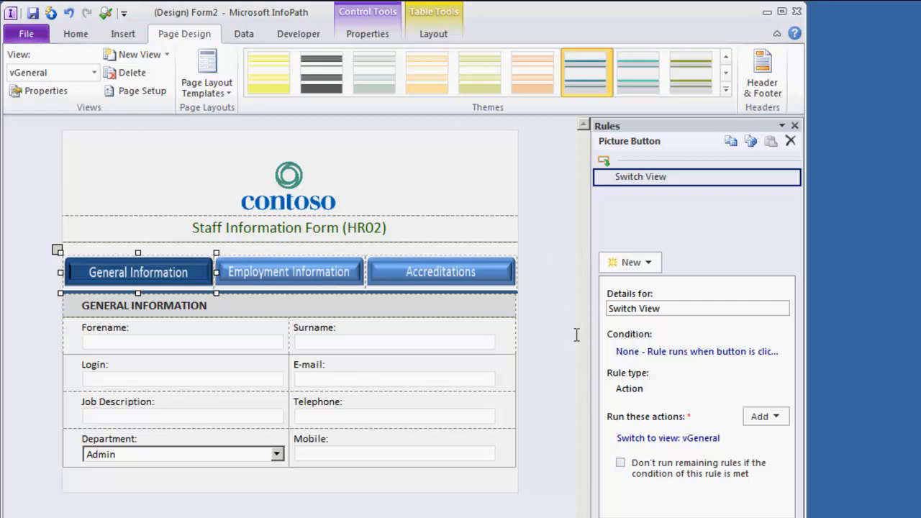
Step: Delete the Switch View rule from the General Information button in vGeneral
left_click(776, 417)
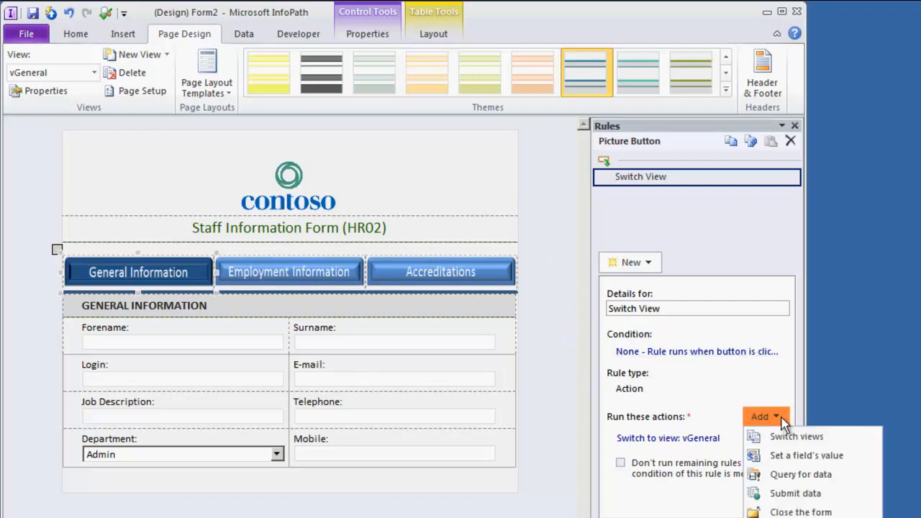
left_click(763, 270)
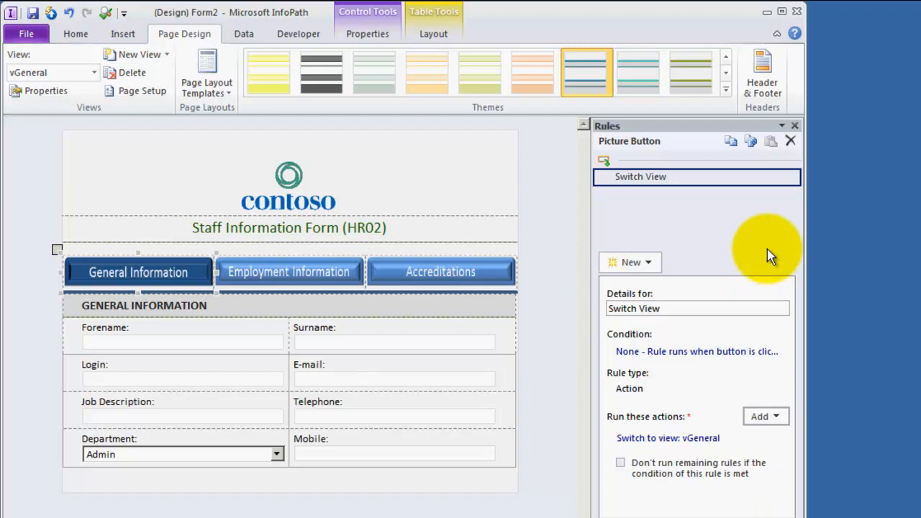
left_click(790, 142)
left_click(531, 330)
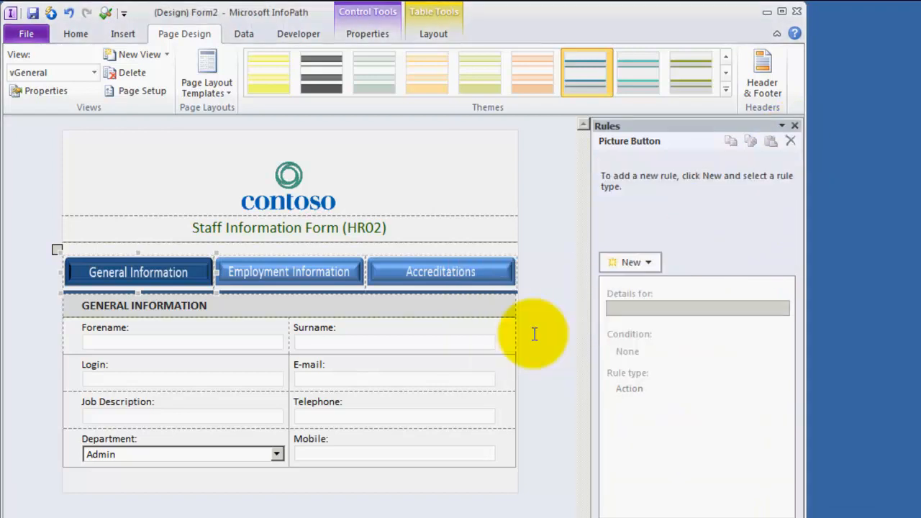
left_click(538, 289)
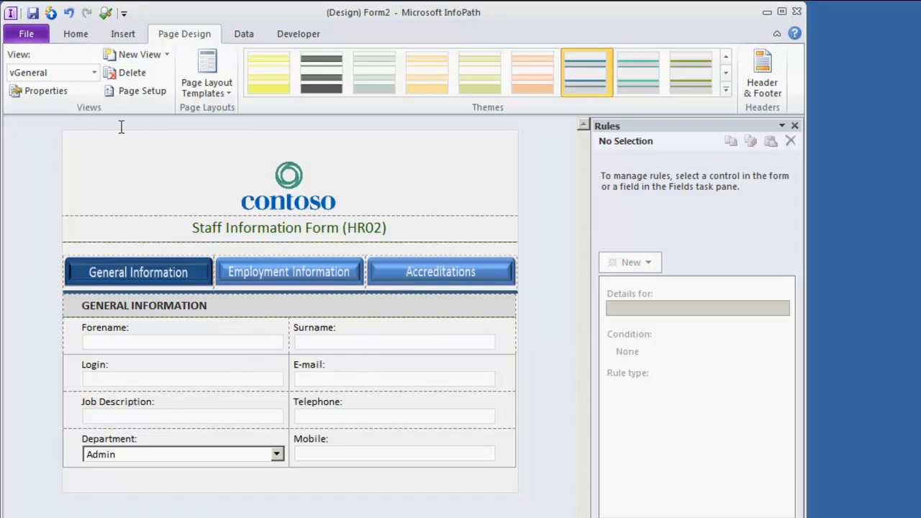
Step: In the vEmploy view, set the Employment Information button's picture to EmpAct.png and its hover picture to (None)
left_click(92, 72)
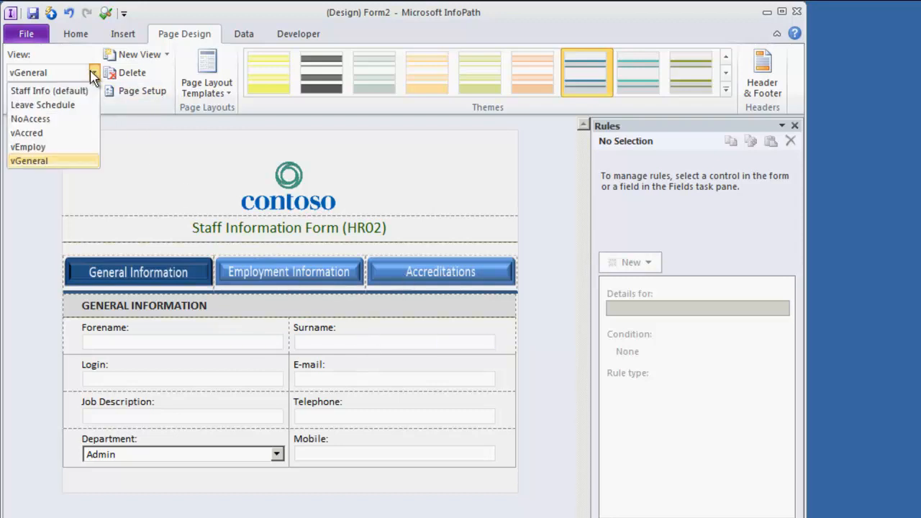
left_click(38, 147)
left_click(280, 273)
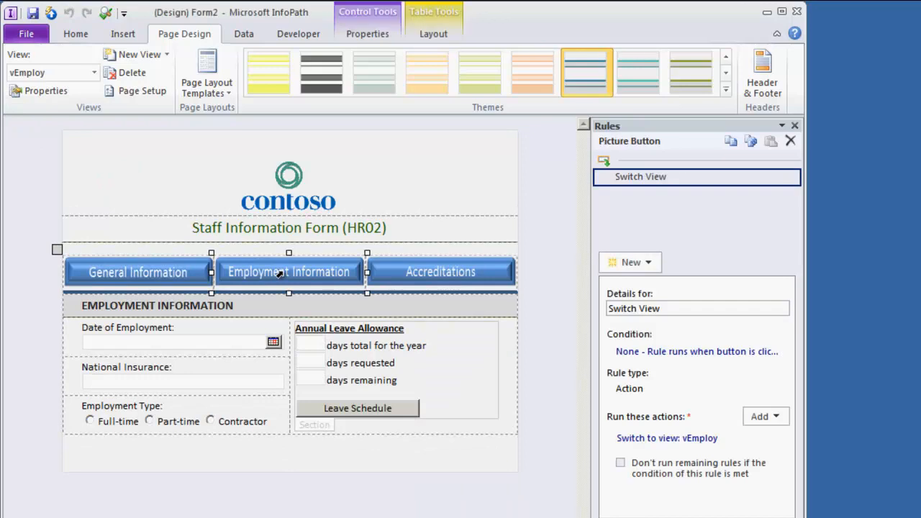
right_click(279, 273)
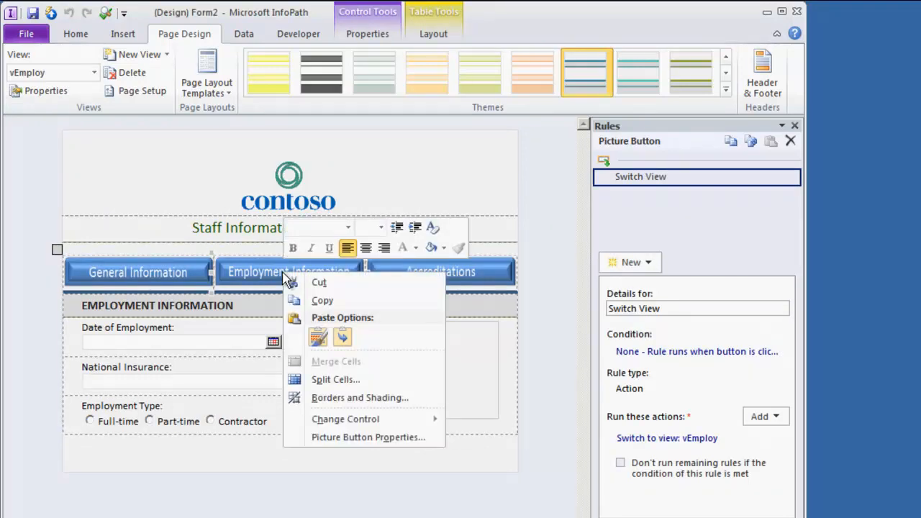
left_click(370, 437)
left_click(733, 377)
left_click(561, 404)
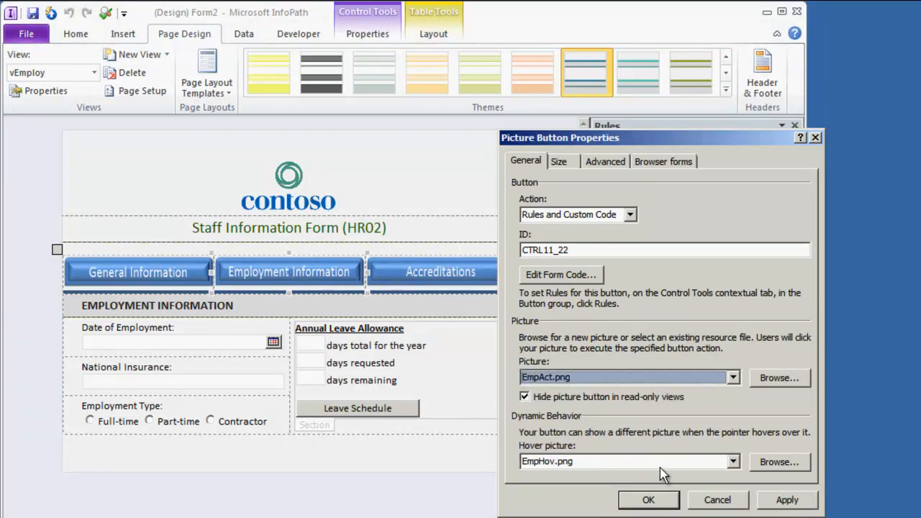
left_click(653, 461)
scroll(597, 497, "up", 1)
left_click(547, 476)
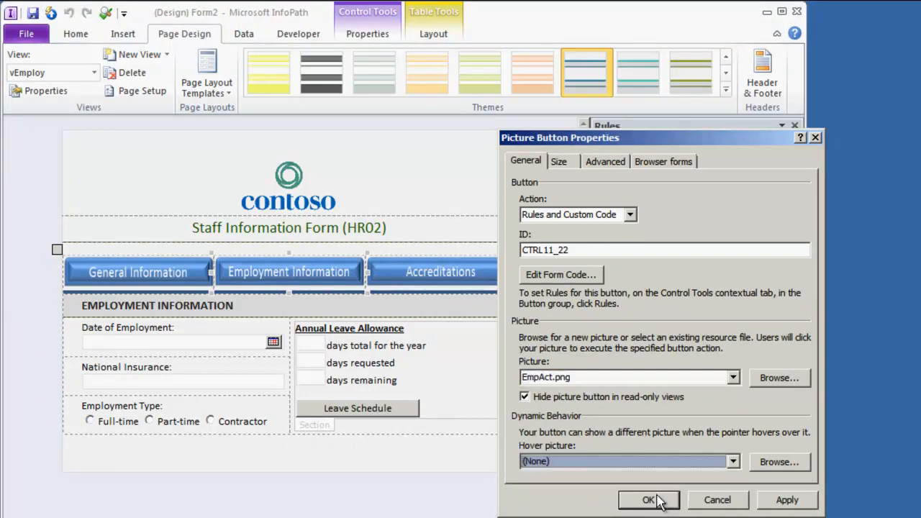
left_click(648, 500)
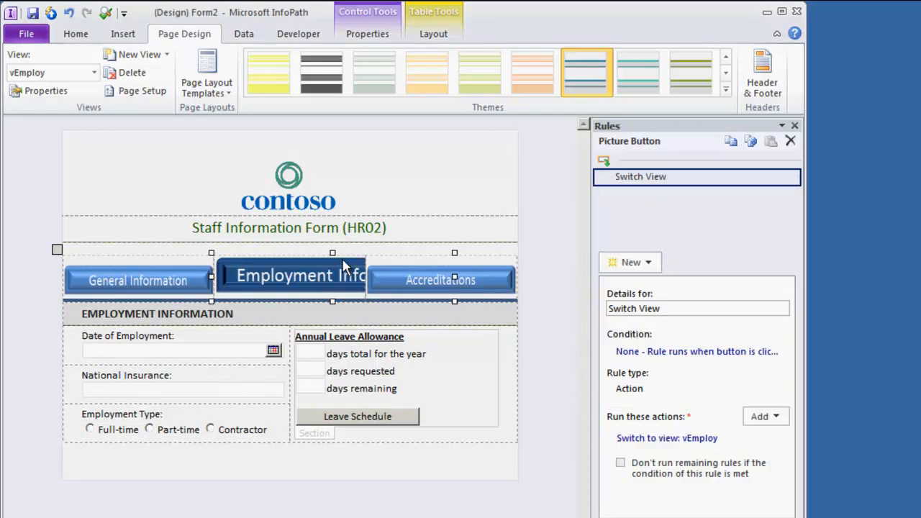
Step: Resize the Employment Information button in vEmploy to fit its table cell, with a height of 42 px
right_click(343, 263)
left_click(420, 425)
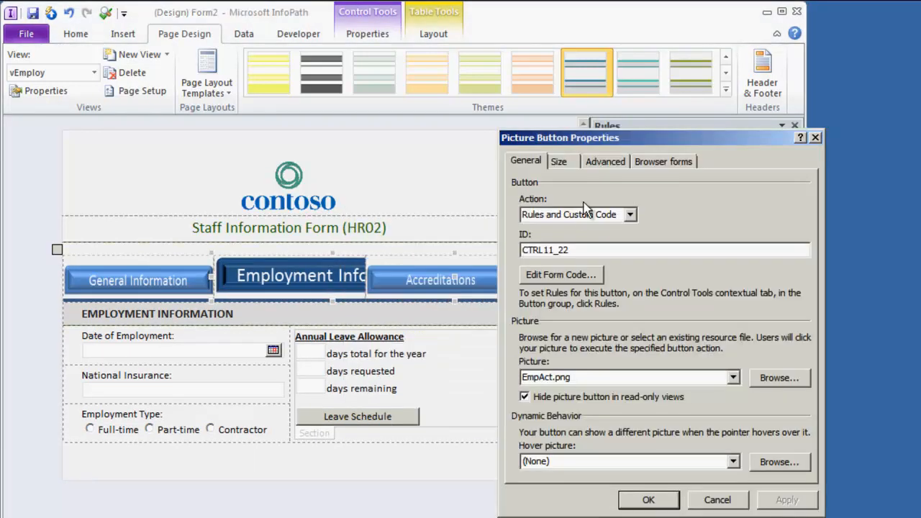
left_click(558, 161)
double_click(569, 201)
type("4")
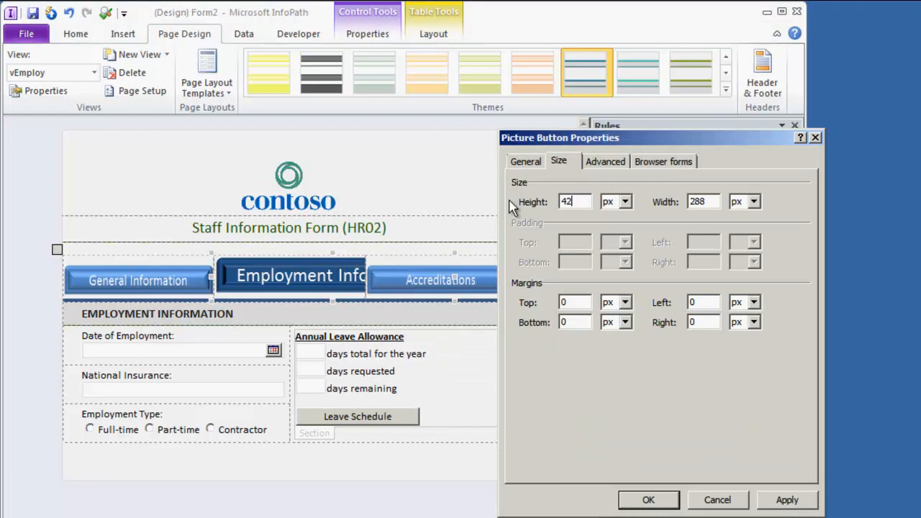
type("2")
key("Return")
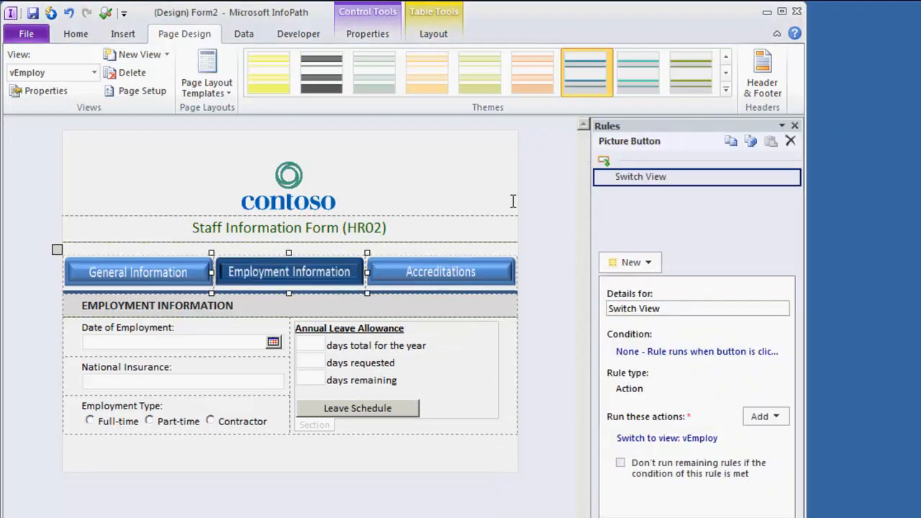
Step: Delete the Switch View rule from the Employment Information button in vEmploy
left_click(791, 142)
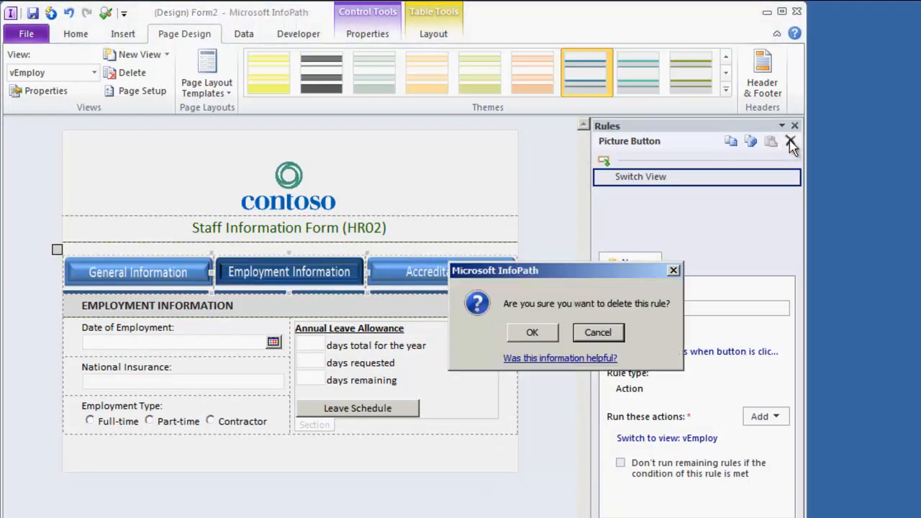
left_click(533, 333)
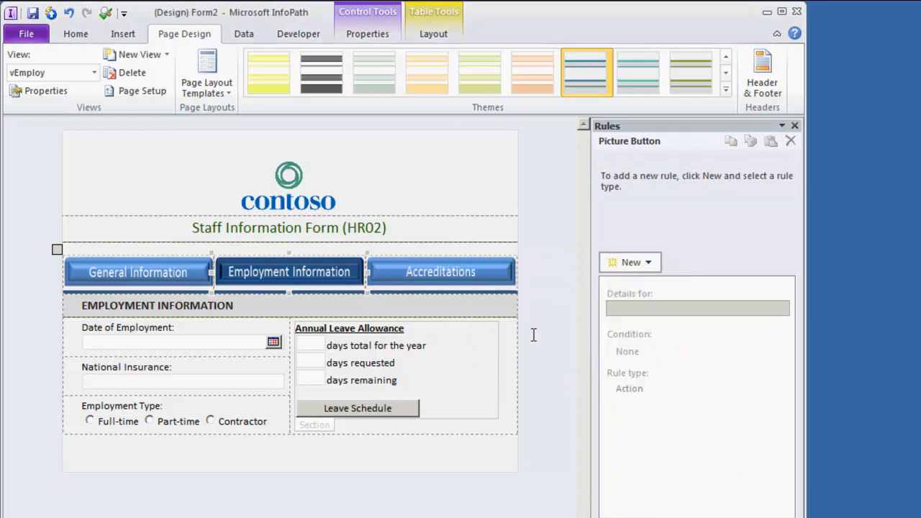
left_click(553, 301)
Step: In the vAccred view, give the Accreditations button its dark active-state picture and delete its Switch View rule
left_click(94, 73)
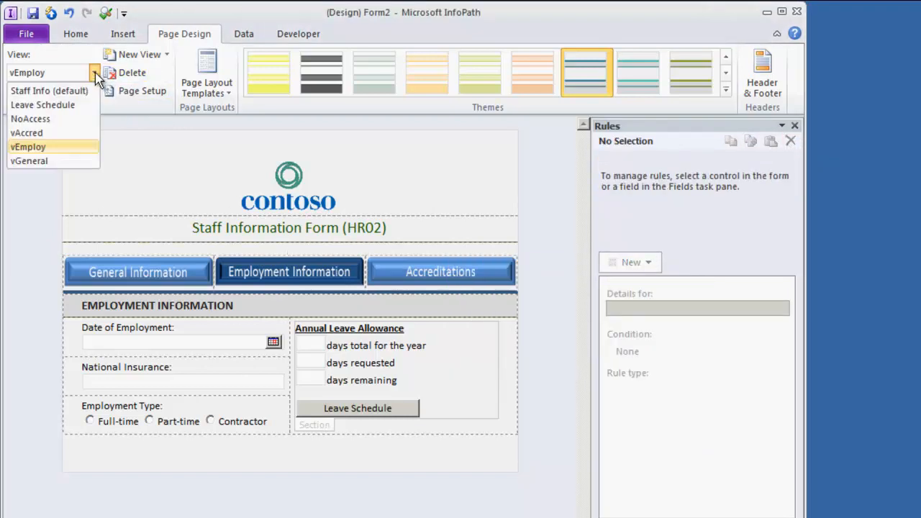
left_click(51, 132)
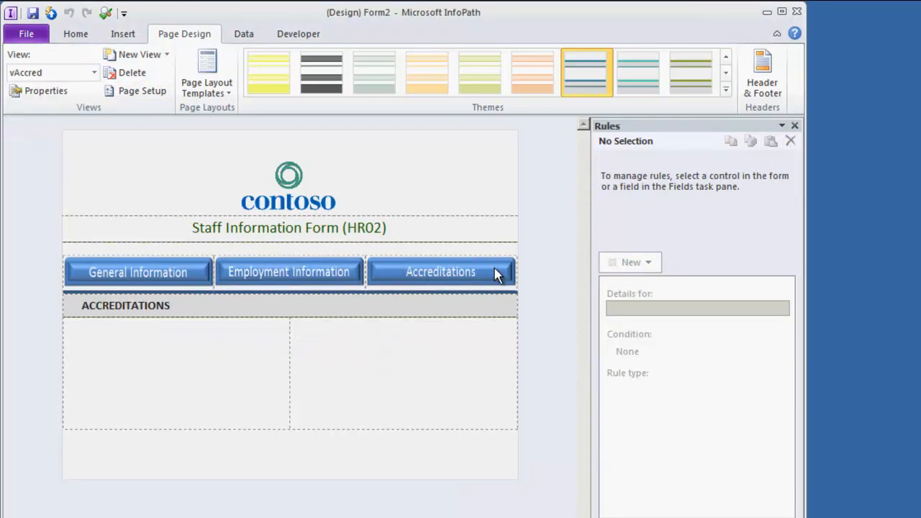
left_click(486, 274)
left_click(790, 142)
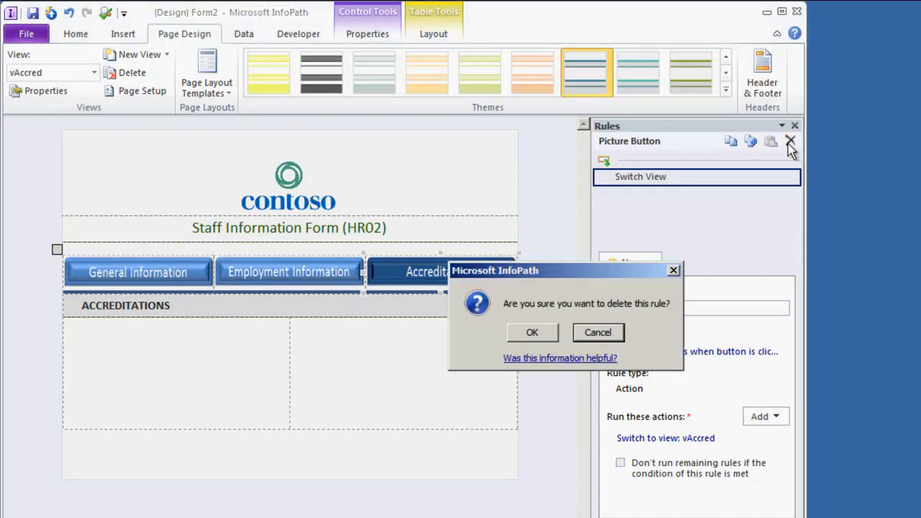
left_click(536, 333)
left_click(563, 321)
left_click(377, 274)
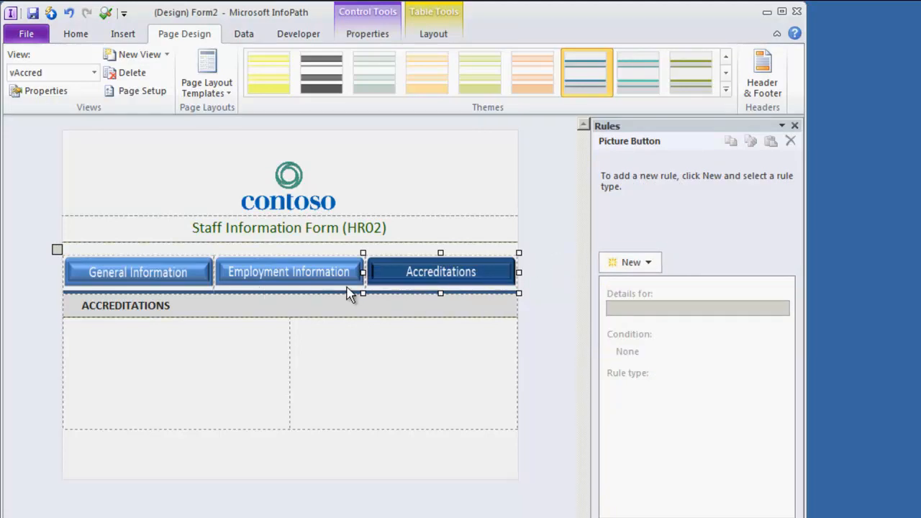
Step: Preview the form and switch repeatedly between General Information, Employment Information and Accreditations to test the active-state and hover pictures
key("F5")
left_click(259, 223)
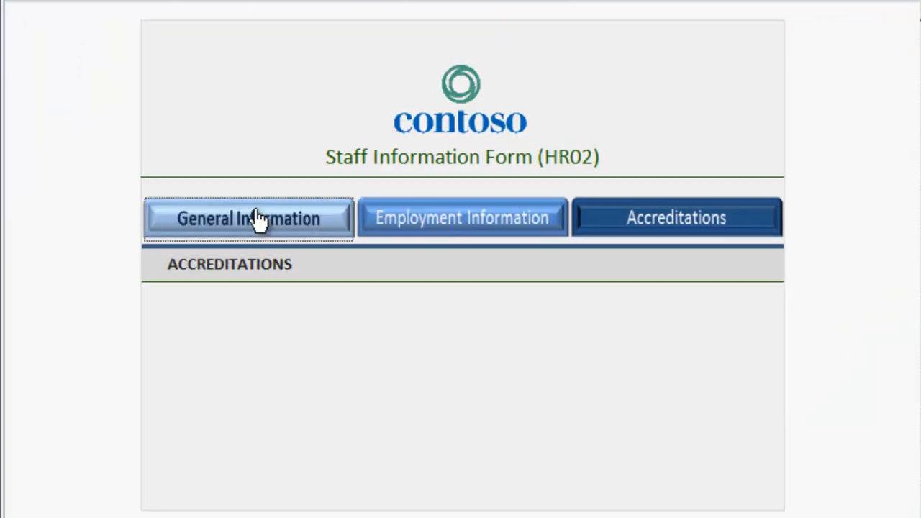
left_click(263, 221)
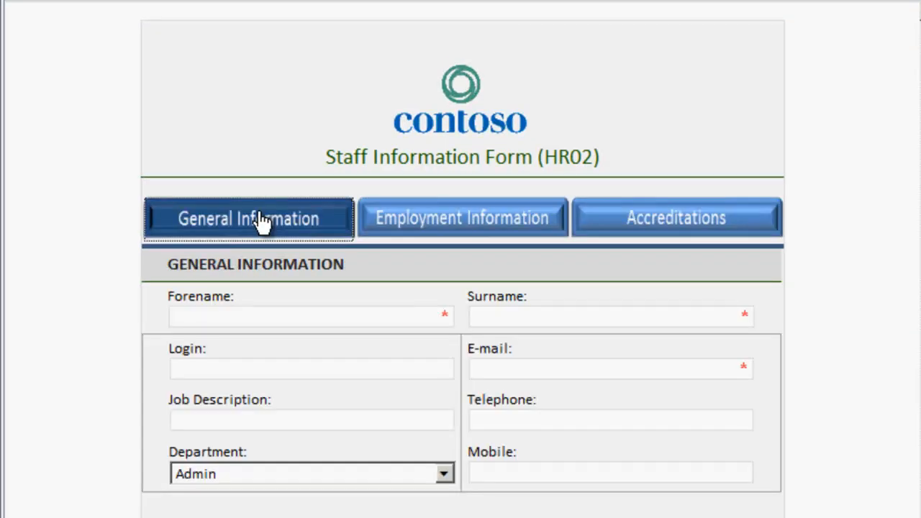
left_click(468, 218)
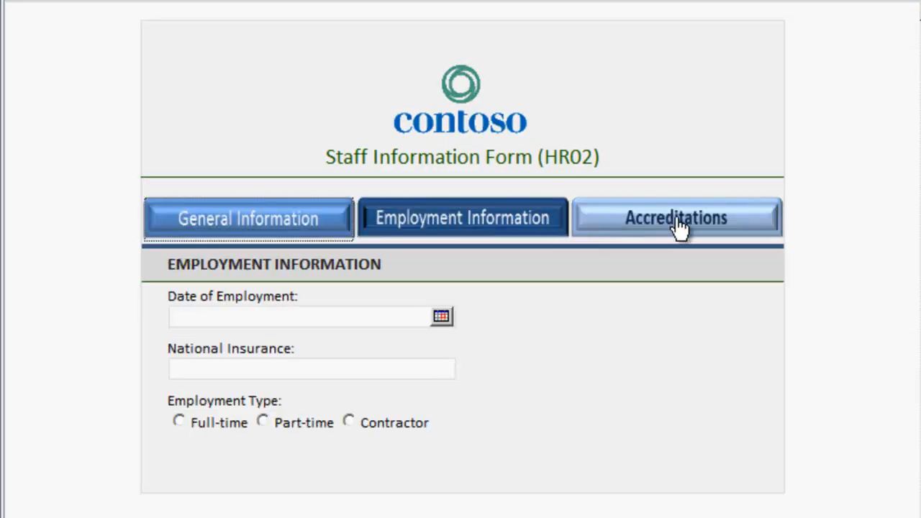
left_click(678, 226)
left_click(453, 225)
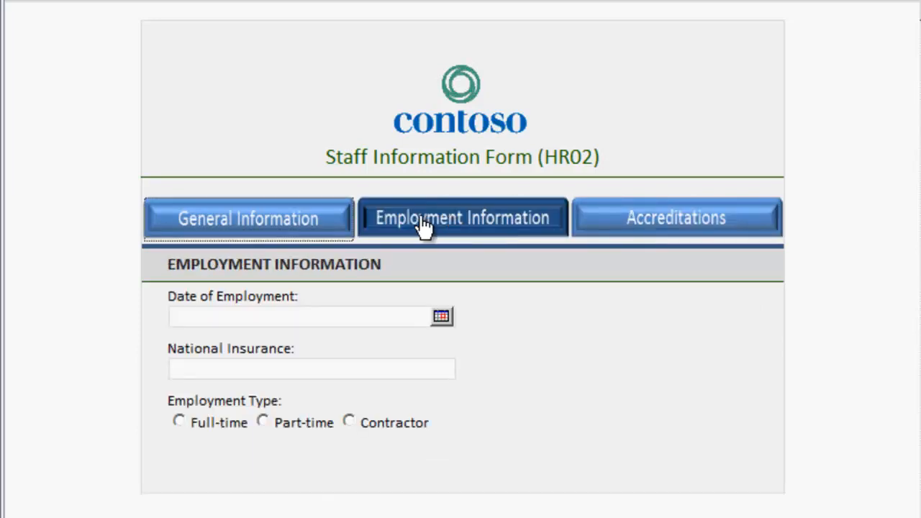
left_click(250, 220)
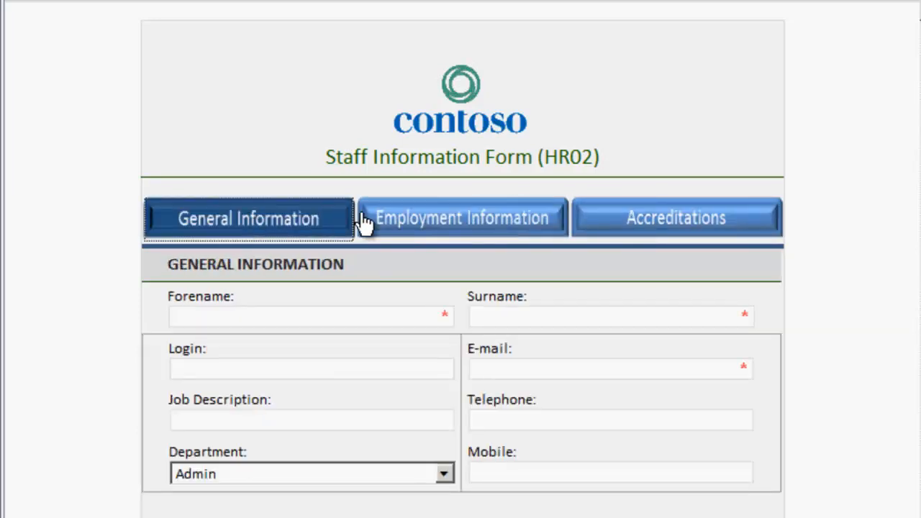
left_click(451, 220)
left_click(666, 218)
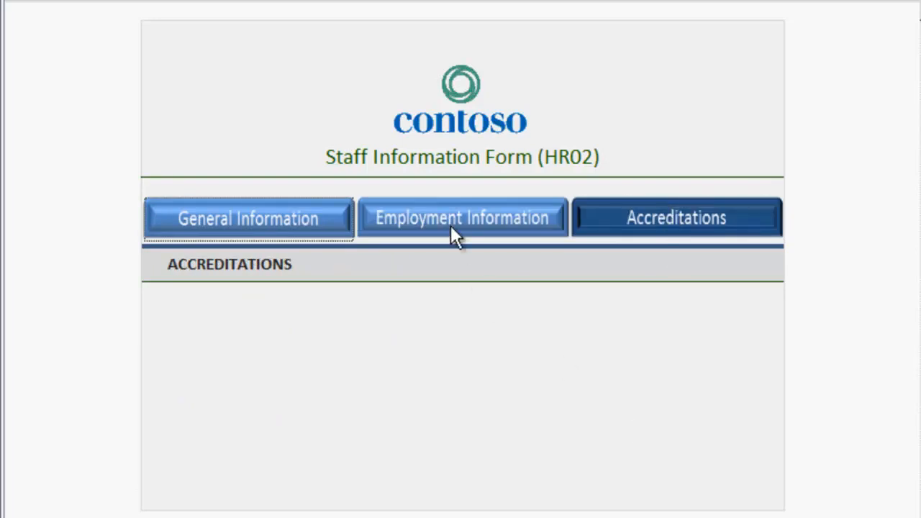
left_click(436, 206)
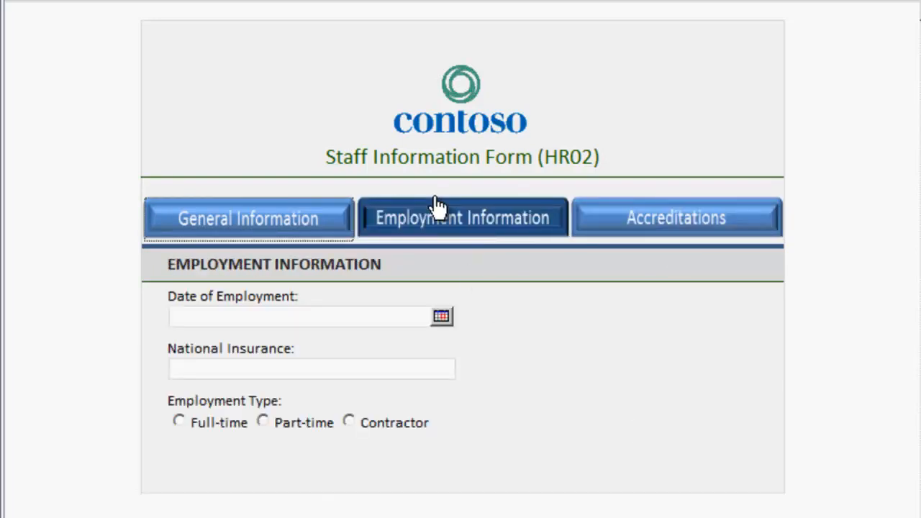
left_click(298, 220)
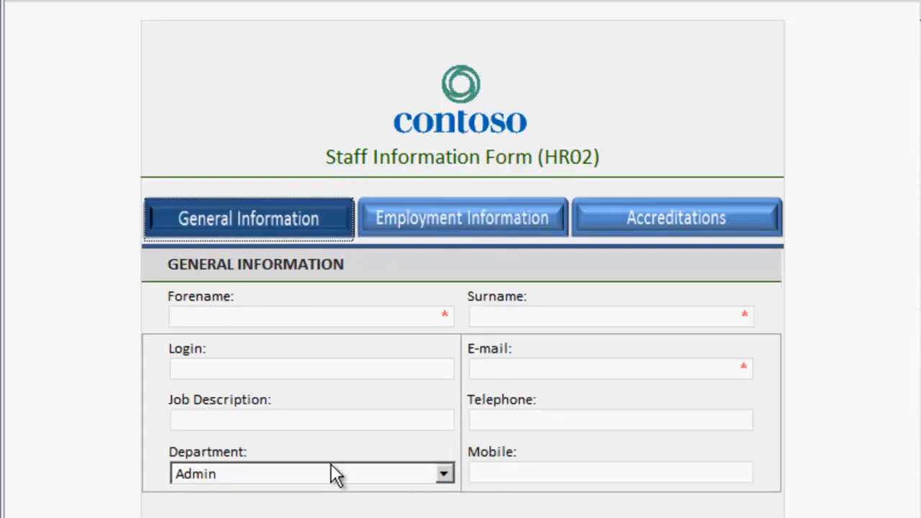
left_click(538, 222)
left_click(664, 221)
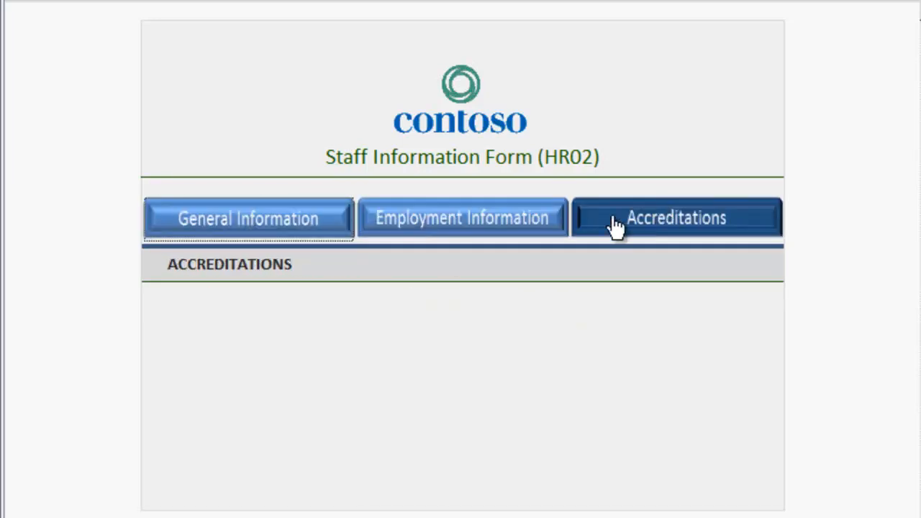
left_click(288, 225)
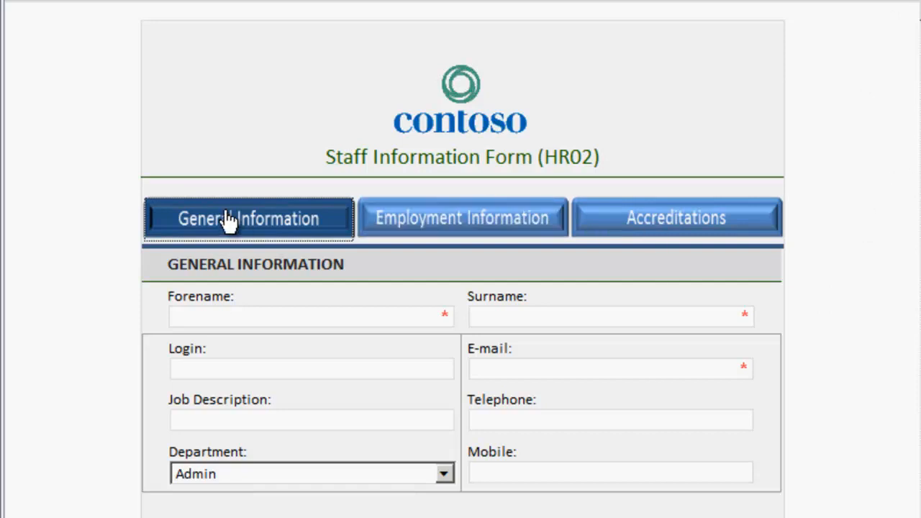
left_click(497, 222)
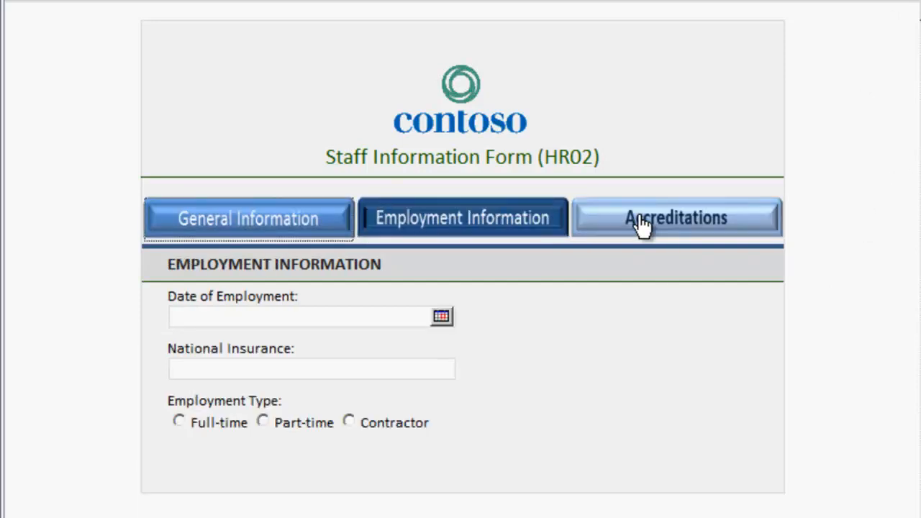
left_click(642, 225)
left_click(253, 225)
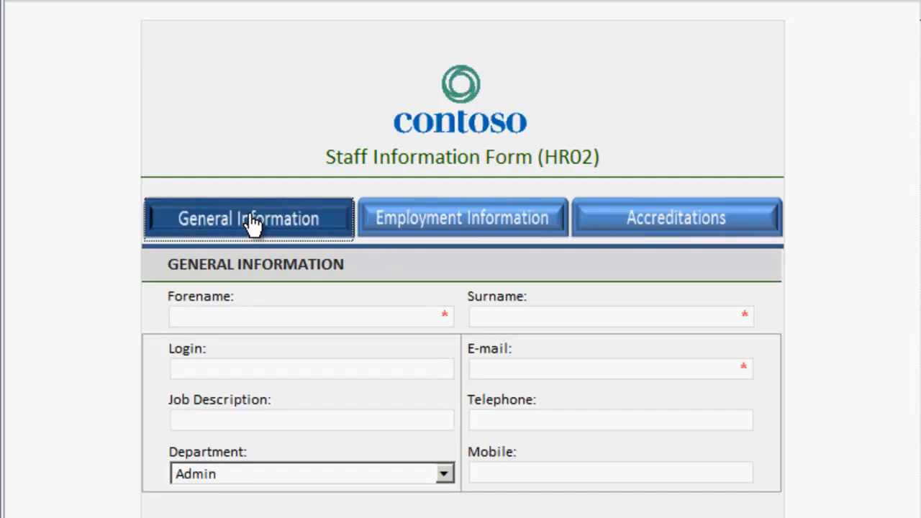